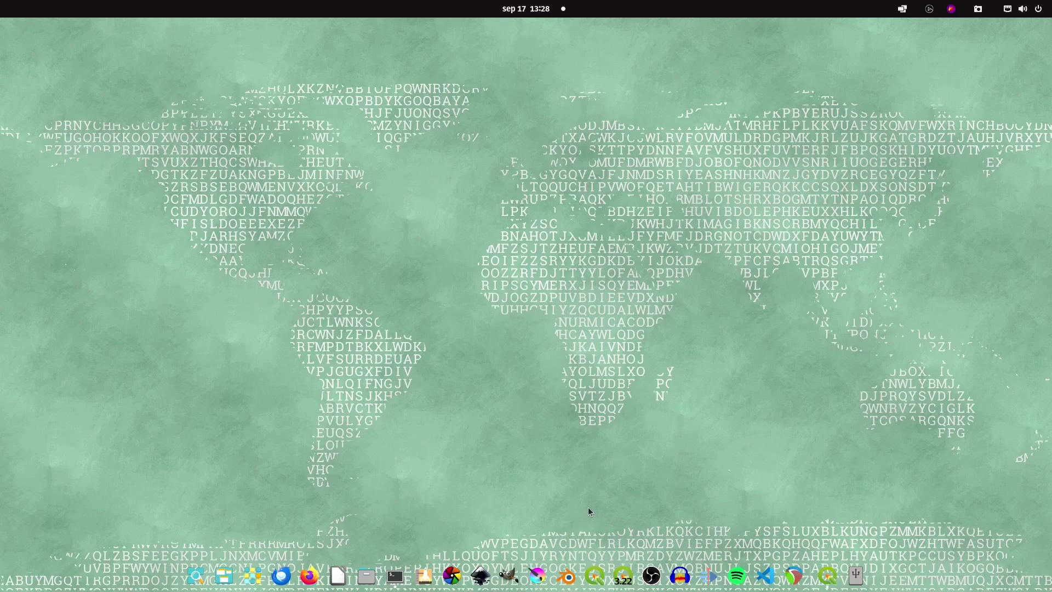
Step: Launch QGIS Stable from the dock and widen the Layers panel slightly
{"action": "left_click", "coordinate": [597, 576]}
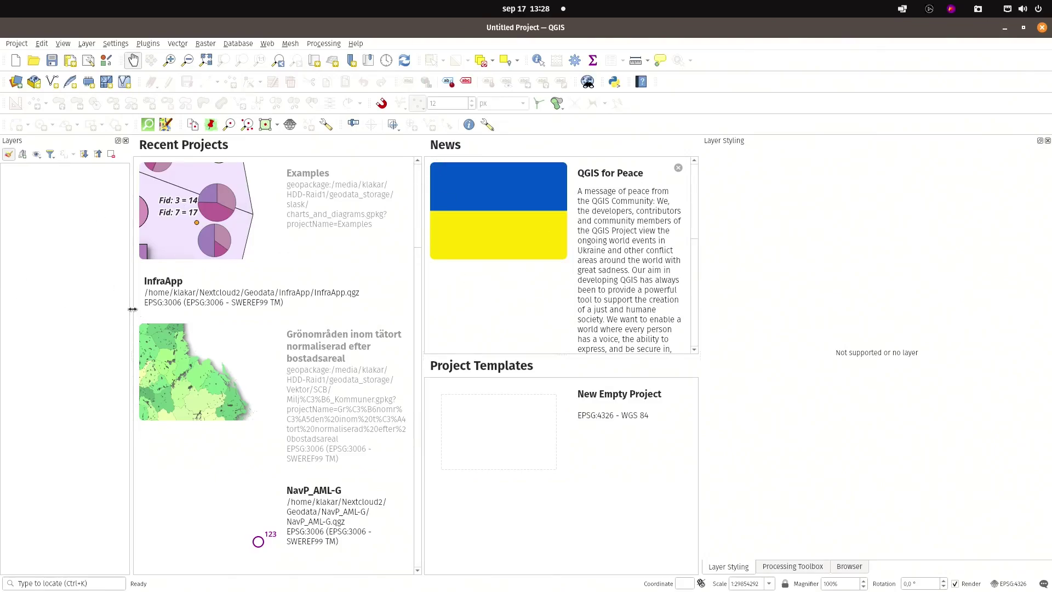
{"action": "left_click_drag", "start_coordinate": [132, 312], "coordinate": [148, 315]}
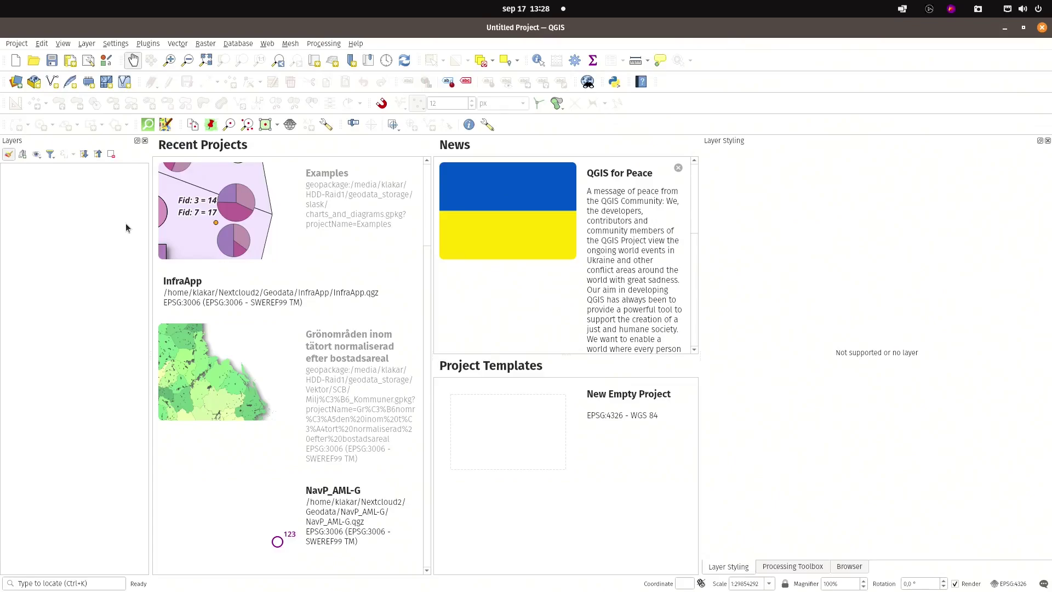
Step: Find 'qgis hu' in the plugin manager and install the QGIS Hub Plugin 0.1.1
{"action": "left_click", "coordinate": [148, 44]}
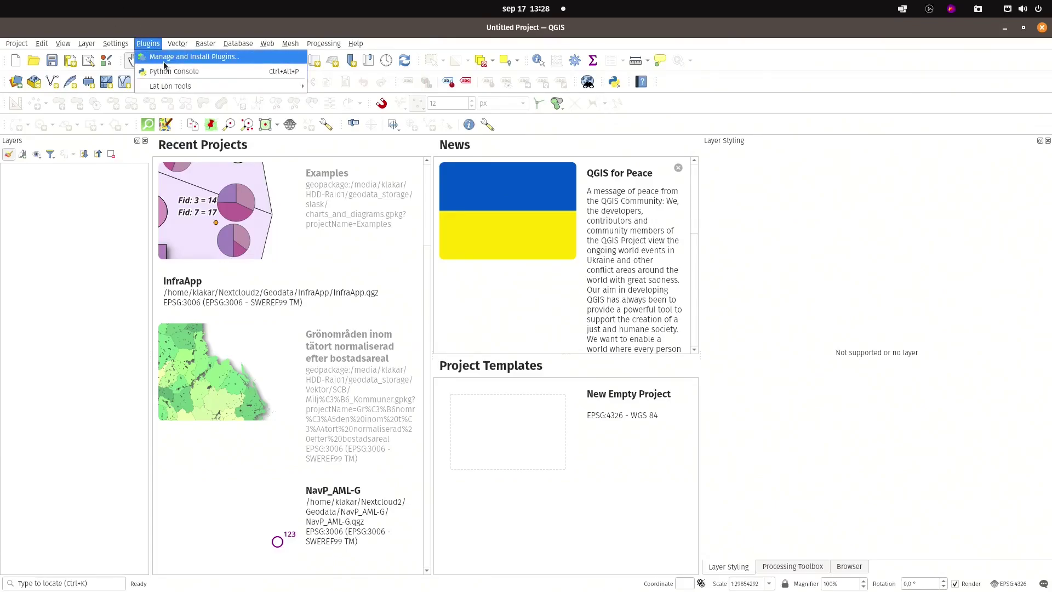
{"action": "left_click", "coordinate": [158, 61]}
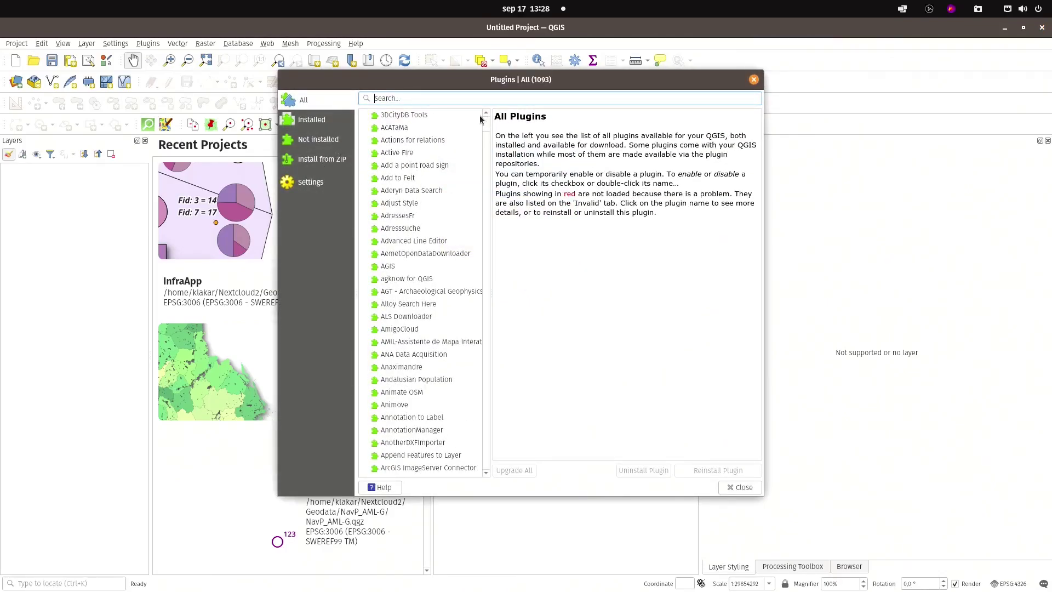
{"action": "type", "text": "qgis hub"}
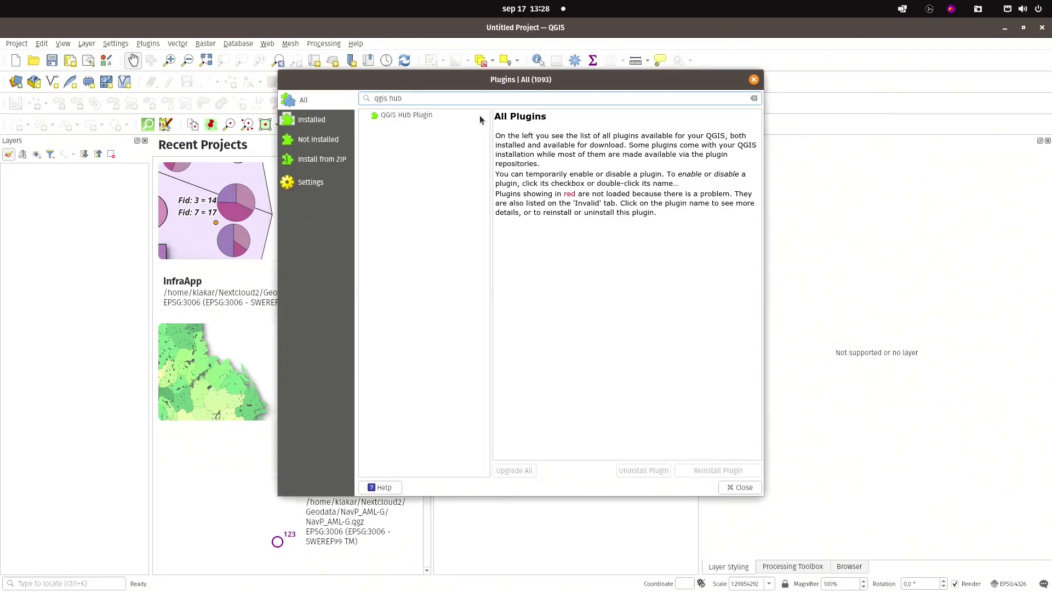
{"action": "left_click", "coordinate": [399, 116]}
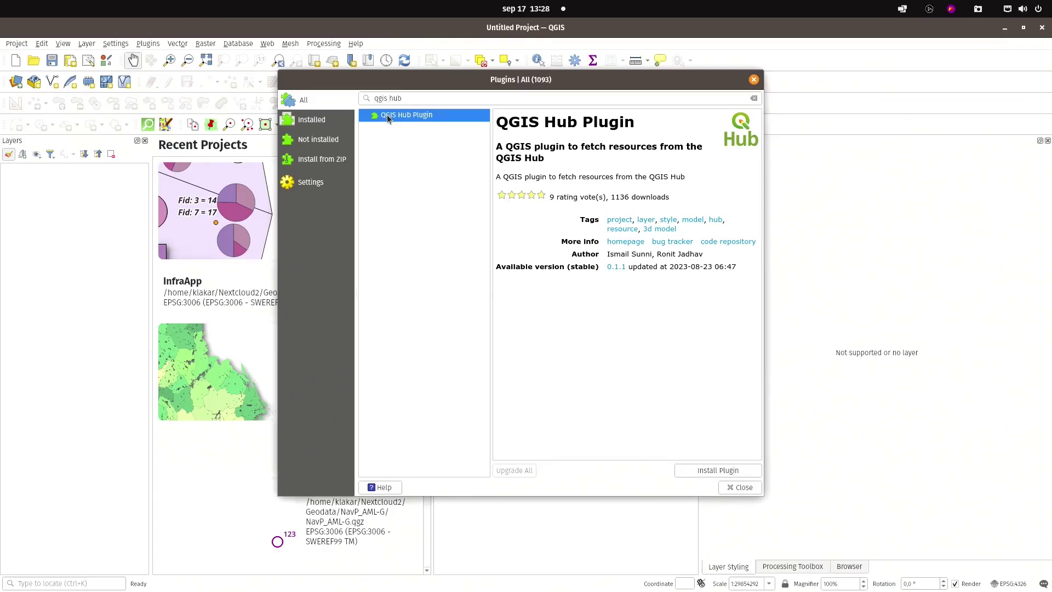
{"action": "left_click", "coordinate": [701, 470]}
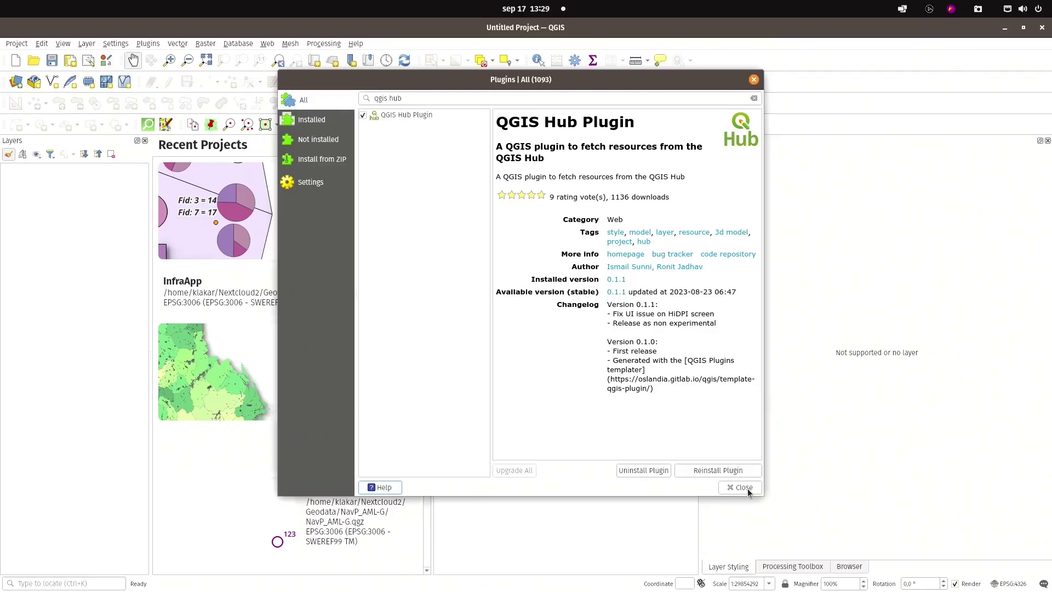
{"action": "left_click", "coordinate": [744, 487]}
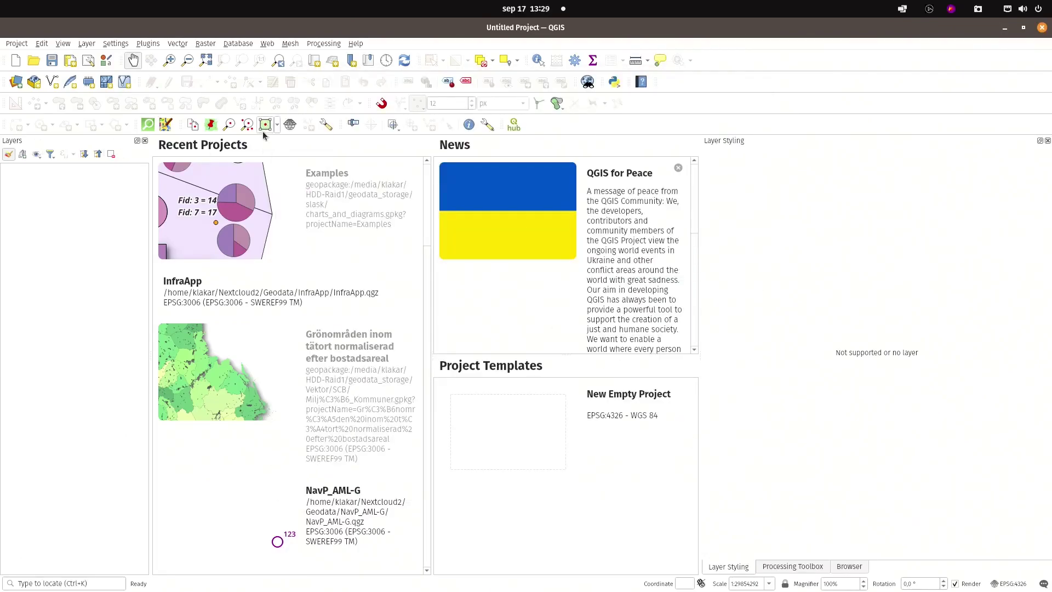
Step: Search the QGIS Hub Explorer for 'open' and add the Open Polygon style to QGIS
{"action": "left_click", "coordinate": [514, 129]}
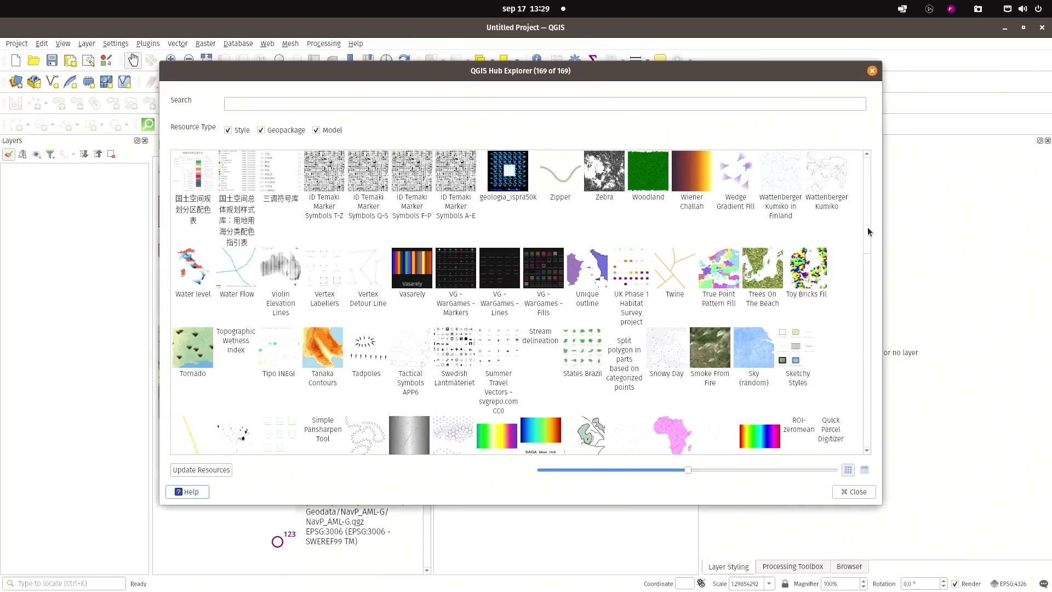
{"action": "mouse_move", "coordinate": [869, 231]}
{"action": "left_mouse_down"}
{"action": "mouse_move", "coordinate": [877, 311]}
{"action": "mouse_move", "coordinate": [875, 224]}
{"action": "left_mouse_up"}
{"action": "left_click", "coordinate": [564, 102]}
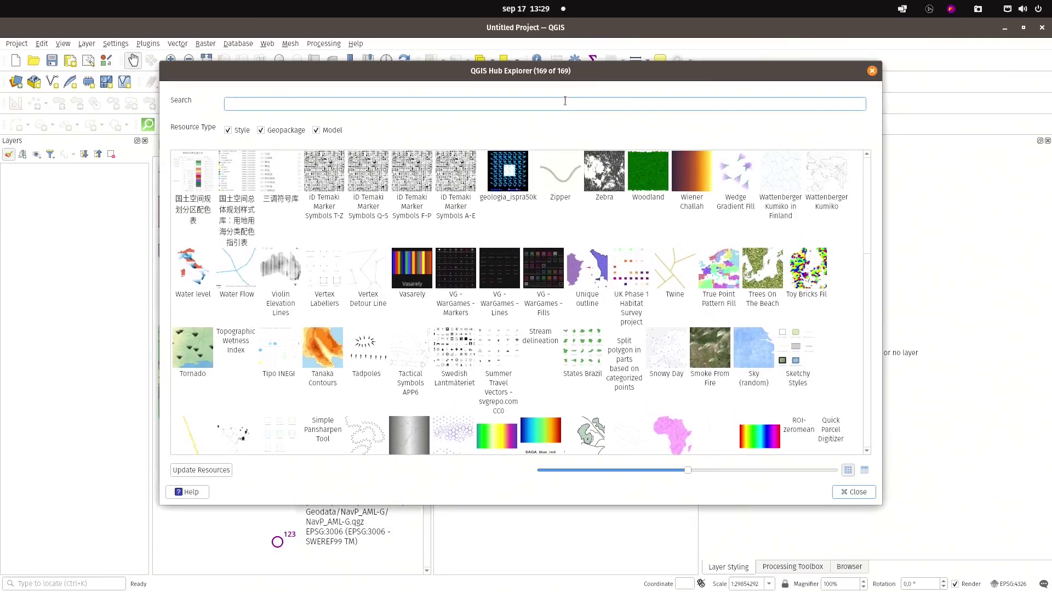
{"action": "type", "text": "open"}
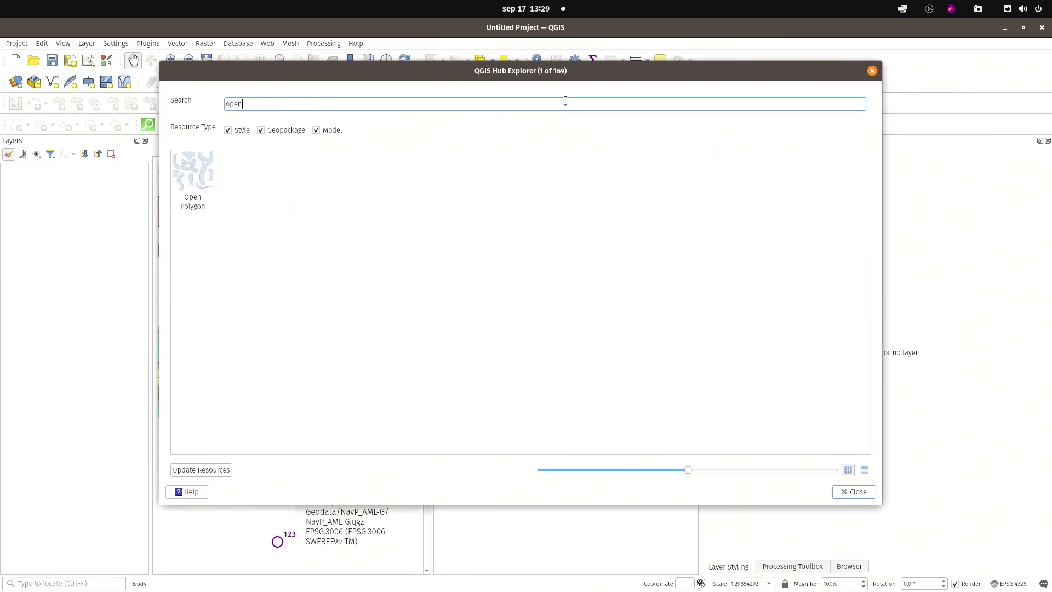
{"action": "left_click", "coordinate": [202, 174]}
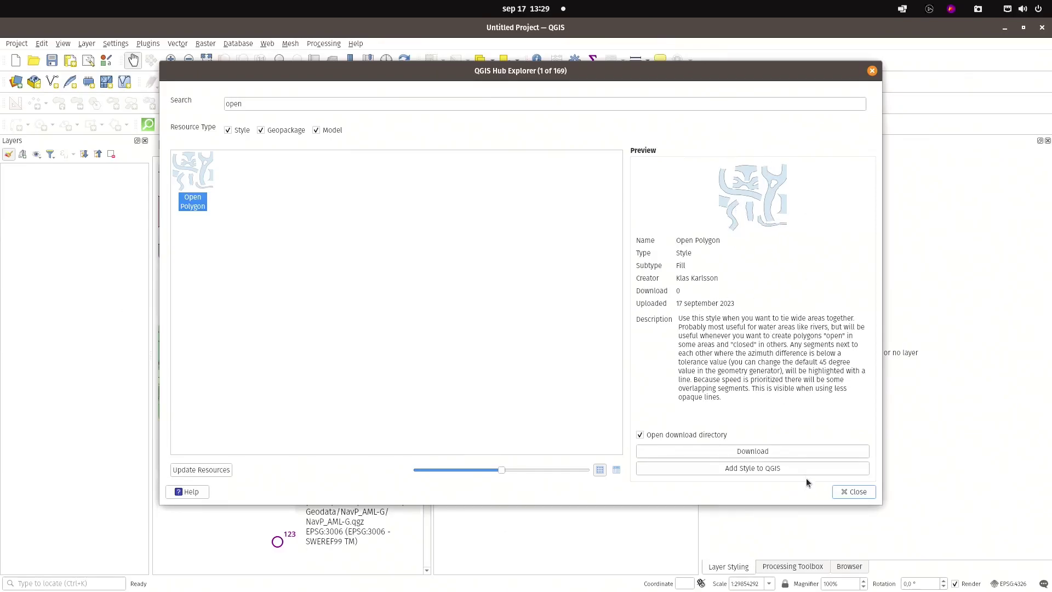
{"action": "left_click", "coordinate": [754, 469]}
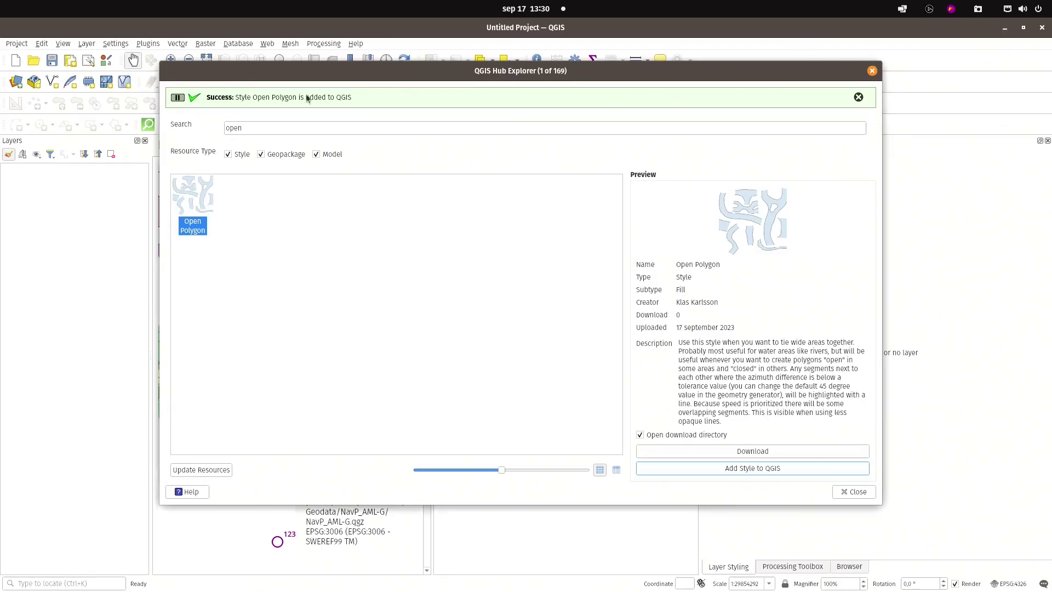
Step: Start a new empty project with SWEREF99 TM as its coordinate system
{"action": "left_click", "coordinate": [875, 492]}
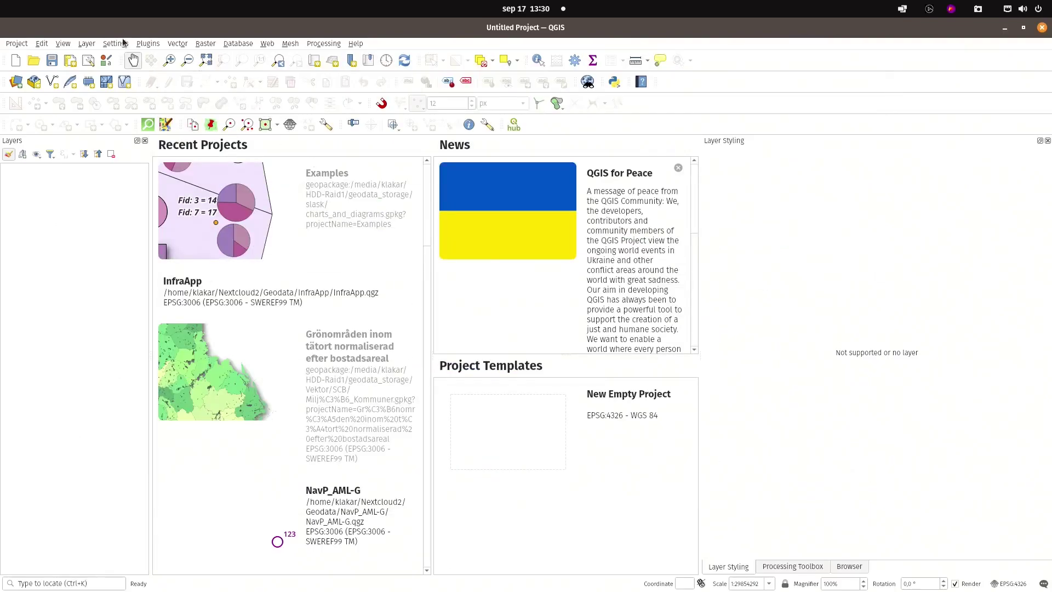
{"action": "left_click", "coordinate": [16, 59]}
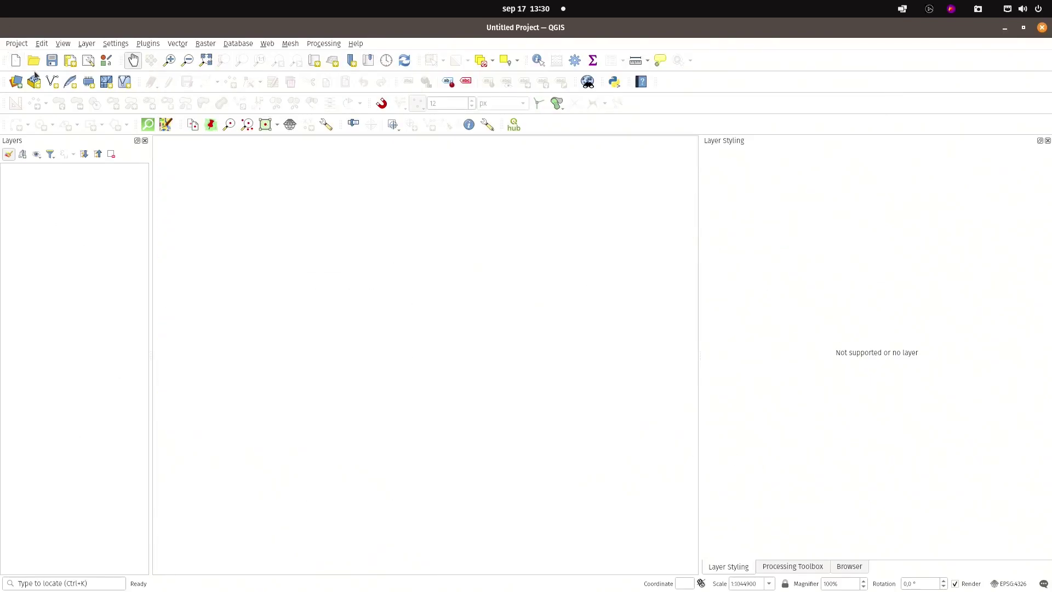
{"action": "left_click", "coordinate": [994, 583]}
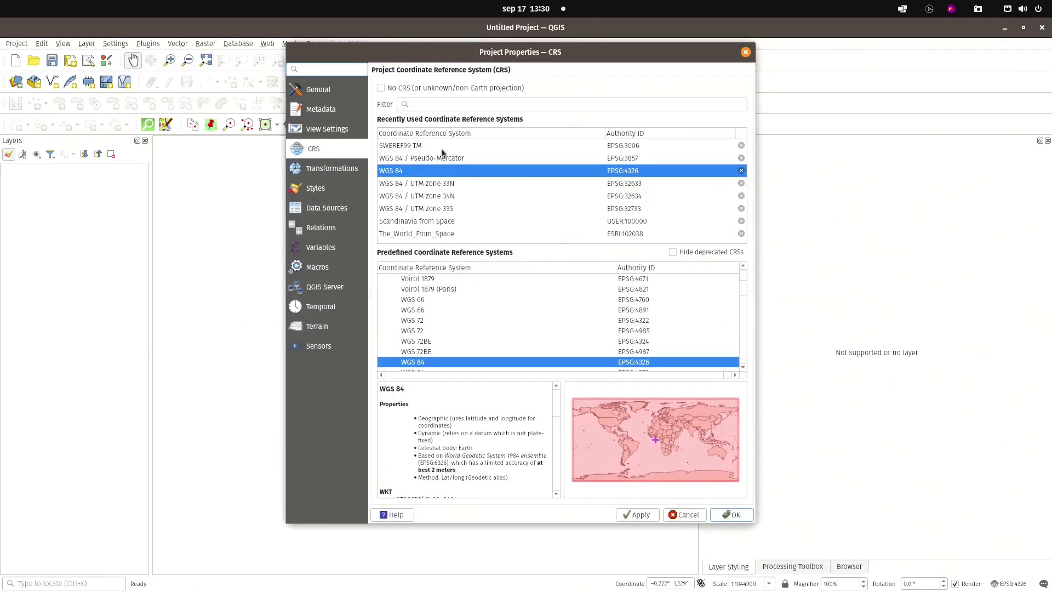
{"action": "left_click", "coordinate": [439, 147]}
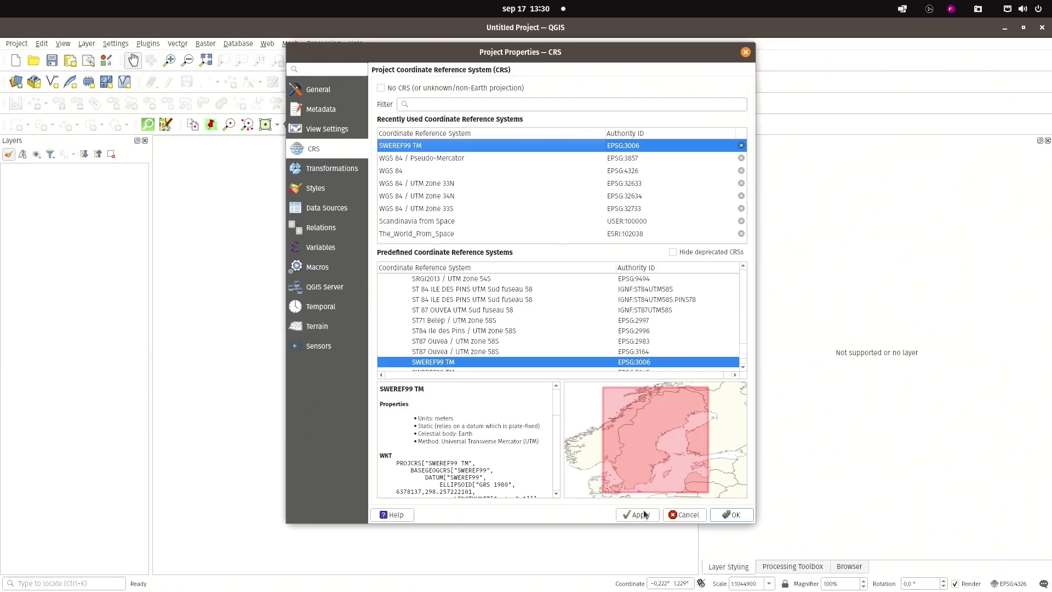
{"action": "left_click", "coordinate": [641, 514]}
{"action": "left_click", "coordinate": [750, 516]}
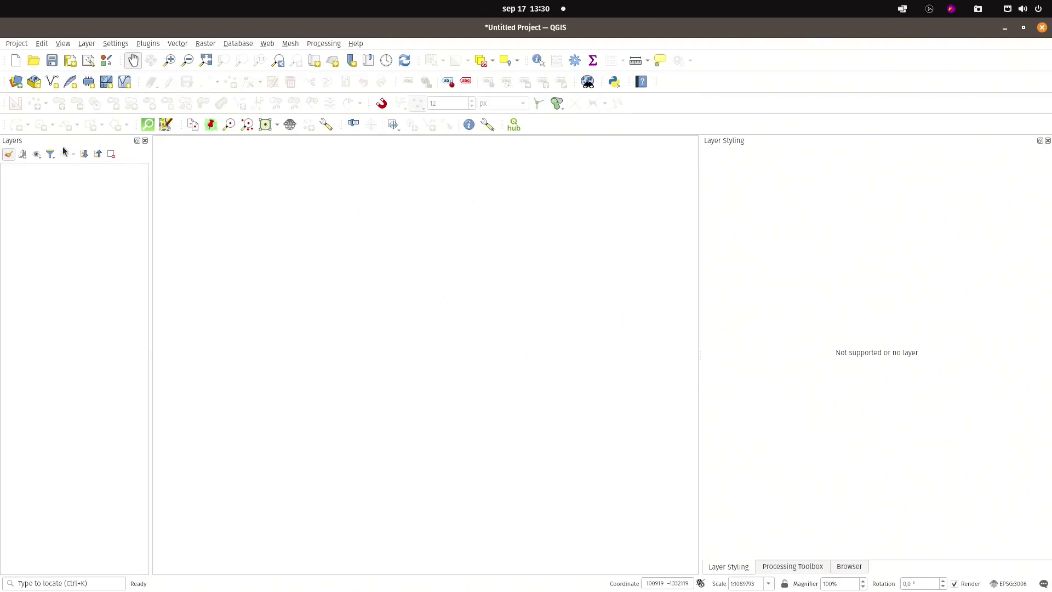
Step: Create a Polygon temporary scratch layer using the project's SWEREF99 TM CRS
{"action": "left_click", "coordinate": [88, 82]}
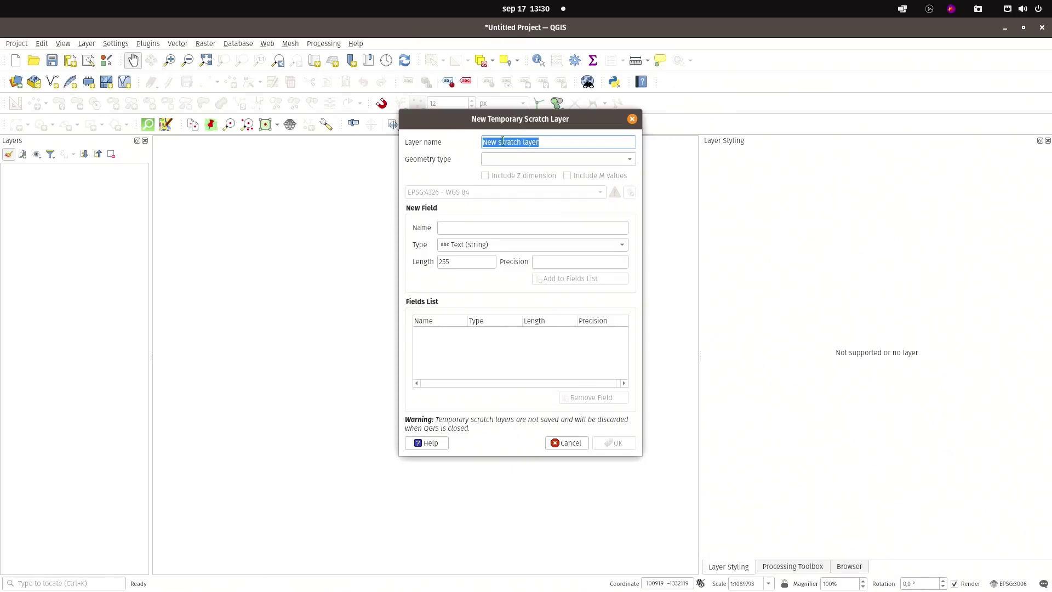
{"action": "left_click", "coordinate": [519, 159]}
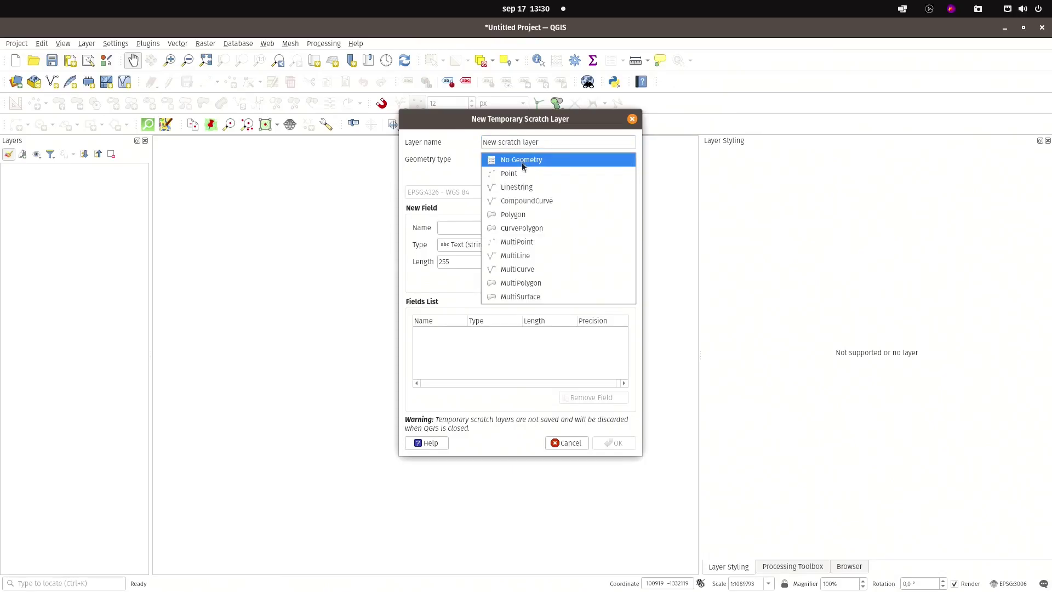
{"action": "left_click", "coordinate": [529, 215]}
{"action": "left_click", "coordinate": [523, 191]}
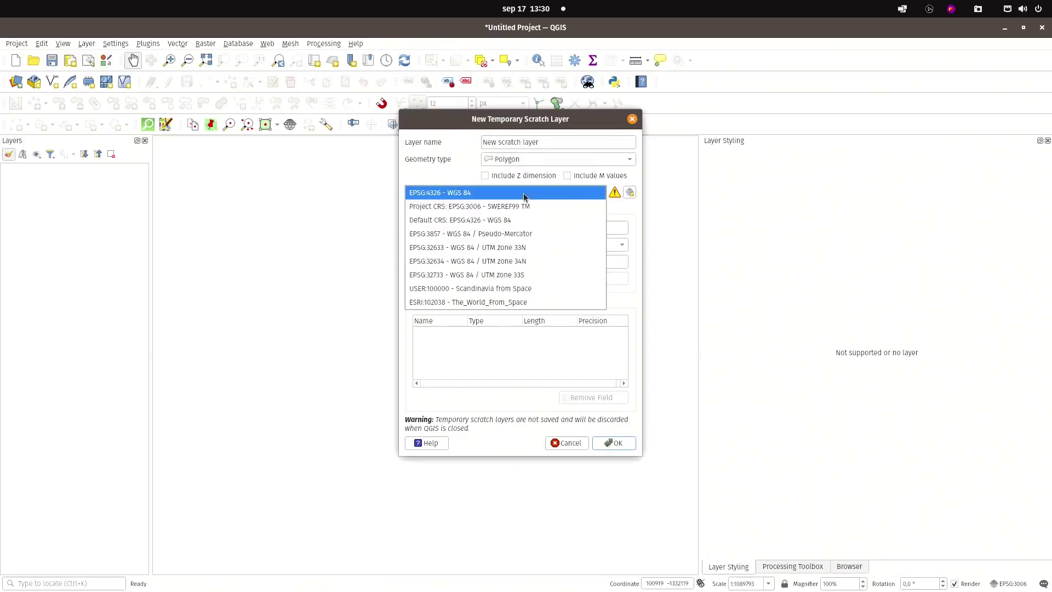
{"action": "left_click", "coordinate": [527, 207]}
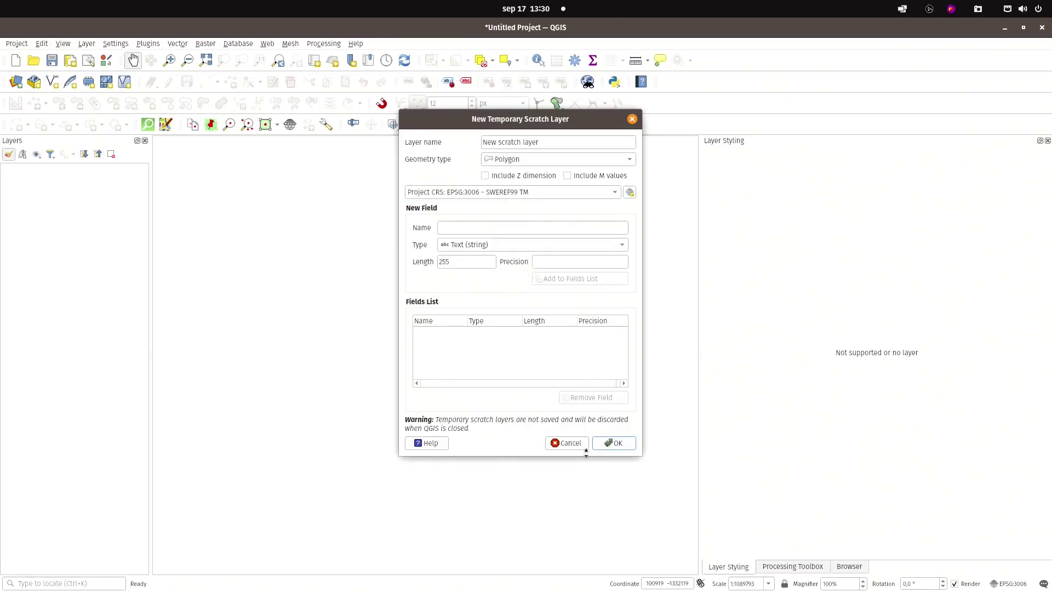
{"action": "left_click", "coordinate": [615, 445]}
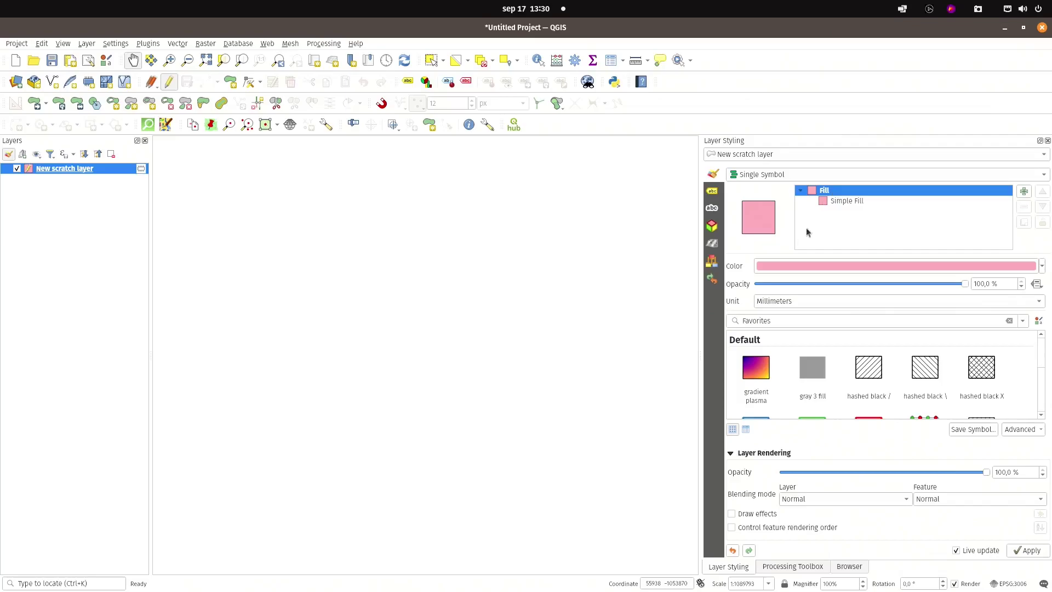
Step: Filter the symbol library by 'op' and apply Open Polygon to New scratch layer
{"action": "mouse_move", "coordinate": [1043, 365]}
{"action": "left_mouse_down"}
{"action": "mouse_move", "coordinate": [1047, 422]}
{"action": "mouse_move", "coordinate": [1048, 346]}
{"action": "left_mouse_up"}
{"action": "left_click", "coordinate": [1009, 320]}
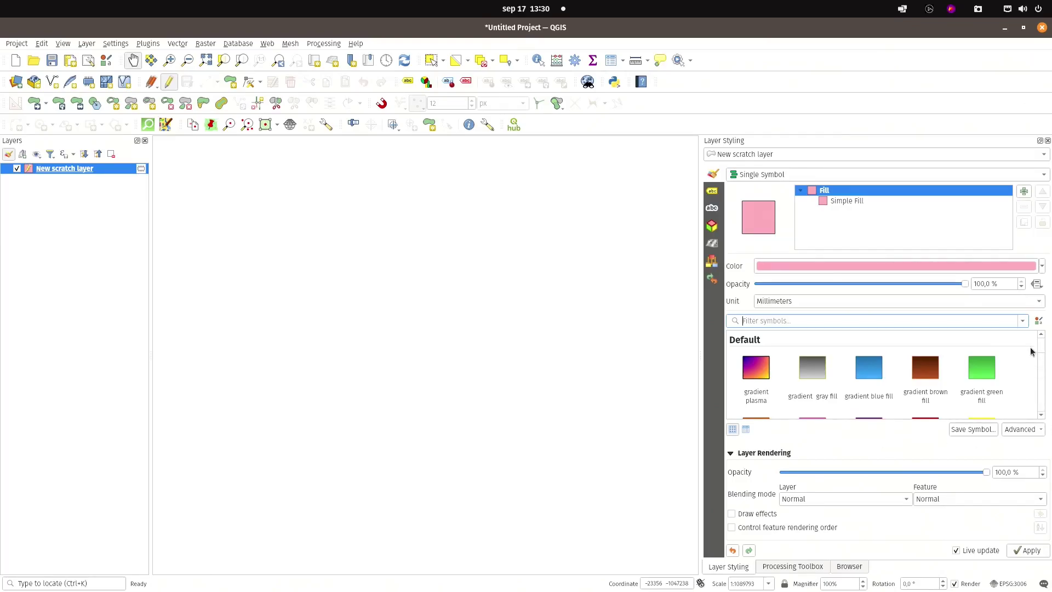
{"action": "type", "text": "op"}
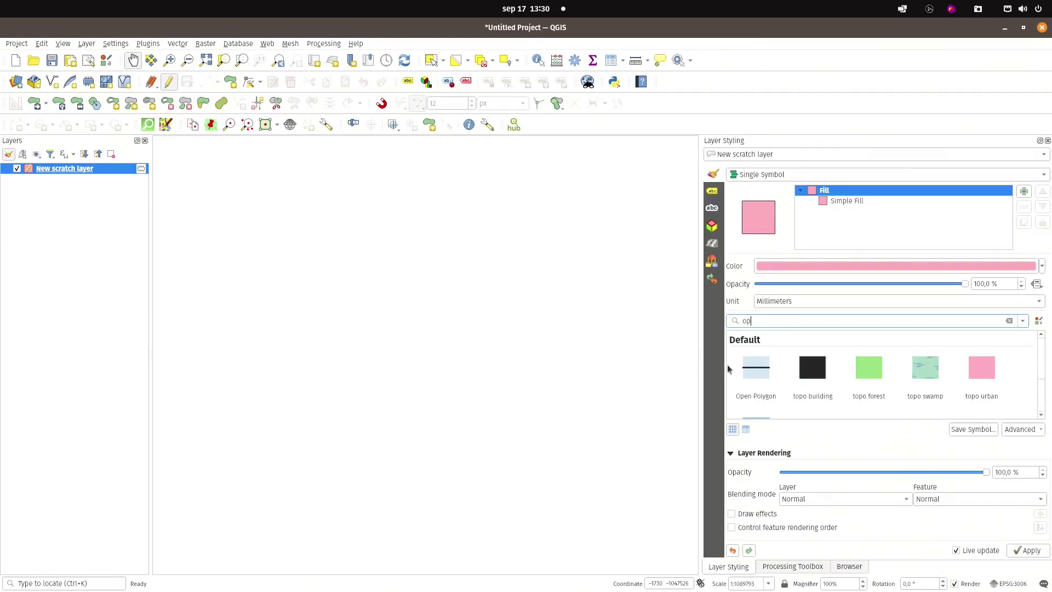
{"action": "left_click", "coordinate": [755, 368]}
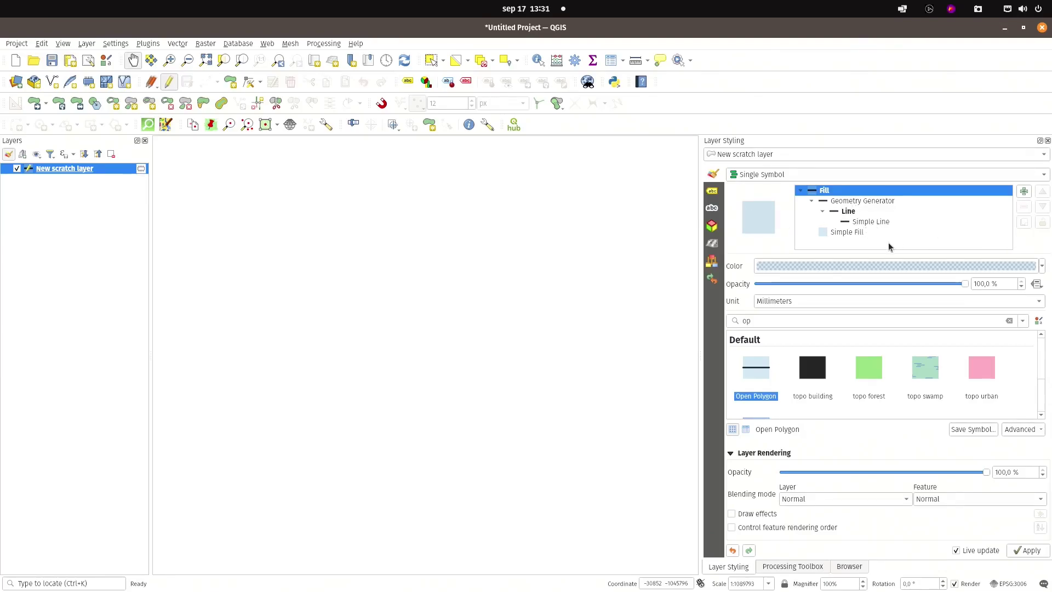
{"action": "left_click", "coordinate": [857, 233]}
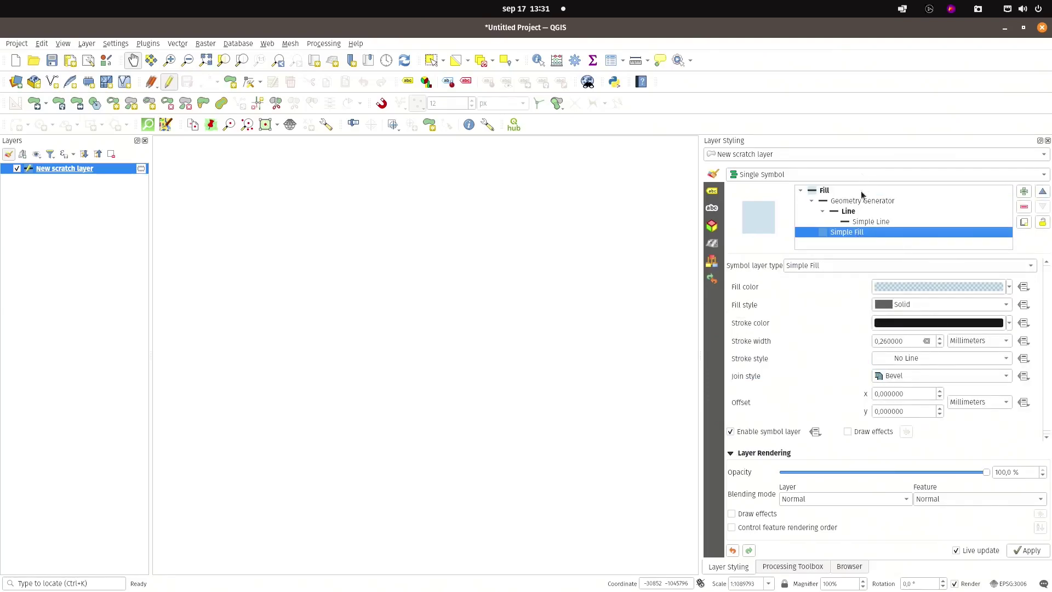
{"action": "left_click", "coordinate": [837, 192]}
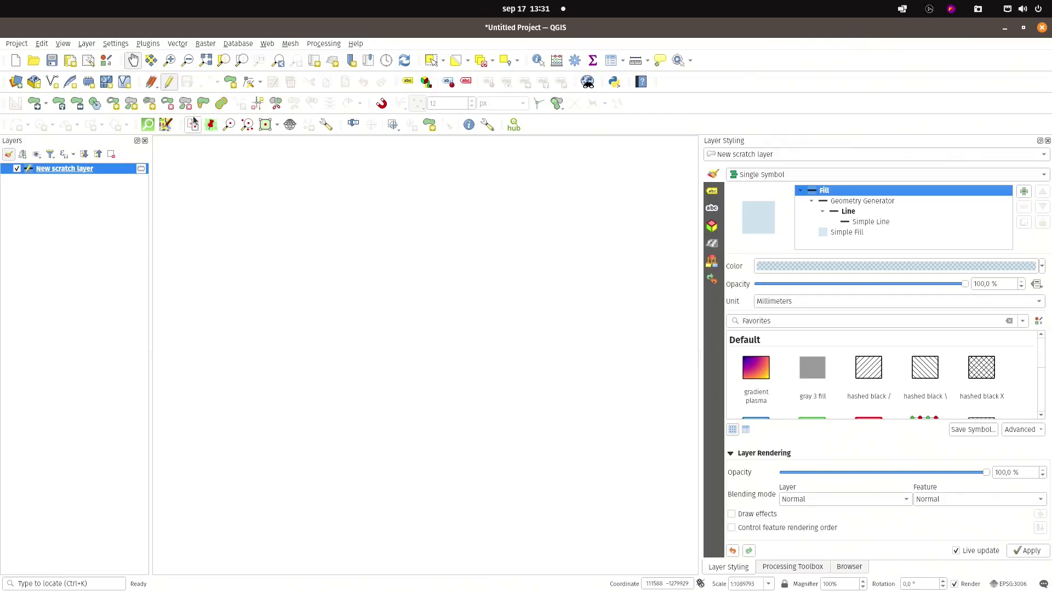
Step: Digitize a long, thin ten-vertex river polygon stretching across the top of the map
{"action": "left_click", "coordinate": [230, 82]}
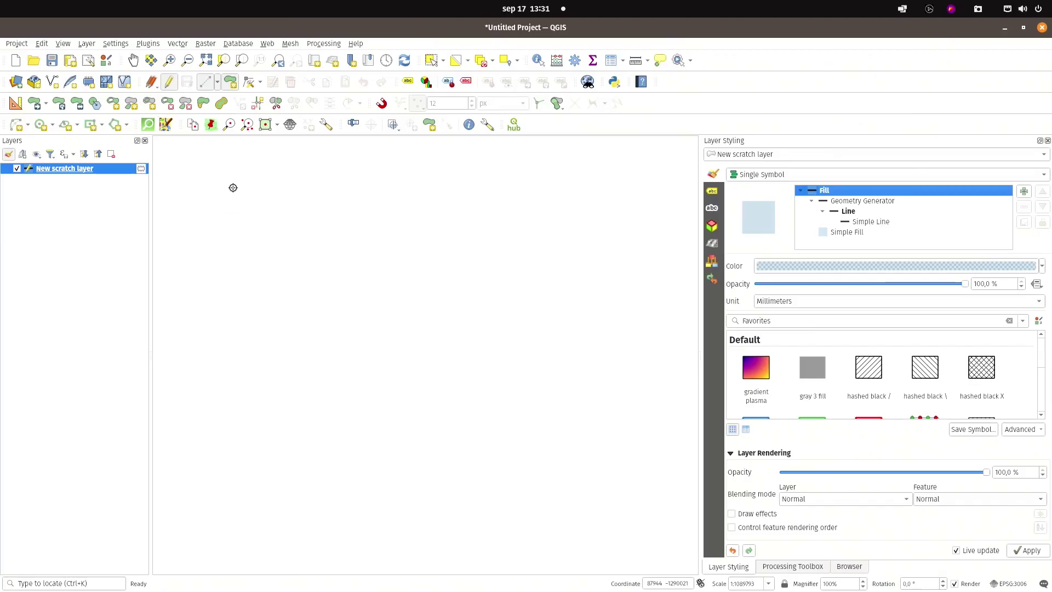
{"action": "left_click", "coordinate": [225, 189]}
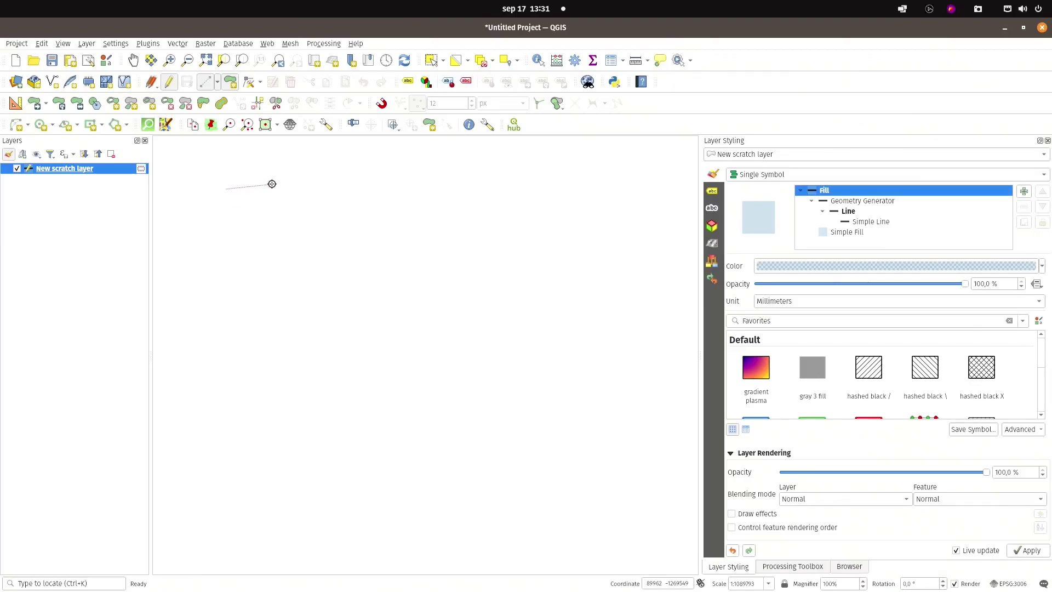
{"action": "left_click", "coordinate": [281, 184]}
{"action": "left_click", "coordinate": [401, 185]}
{"action": "left_click", "coordinate": [422, 184]}
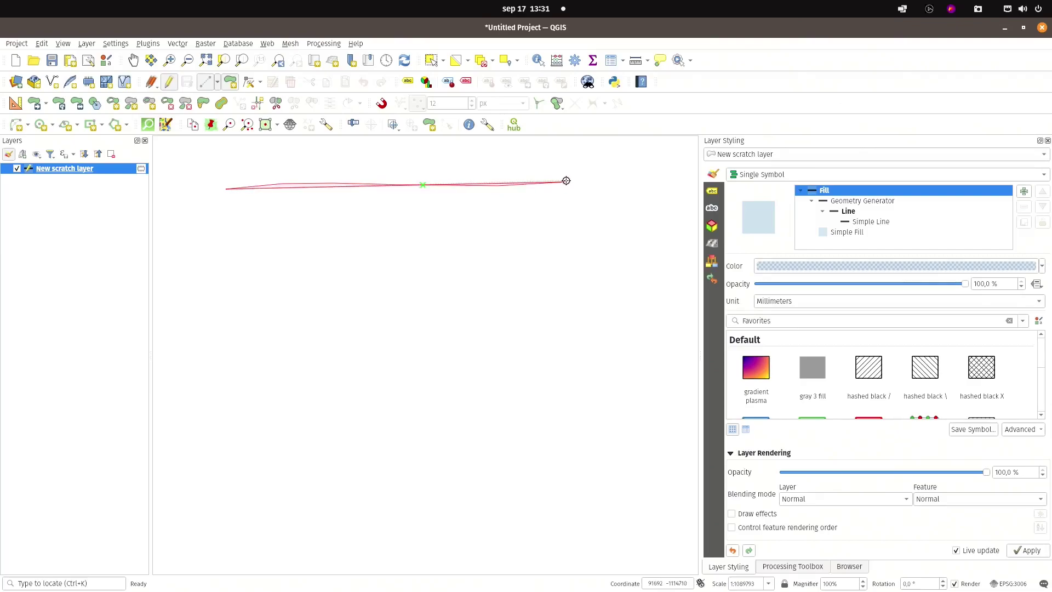
{"action": "left_click", "coordinate": [566, 180]}
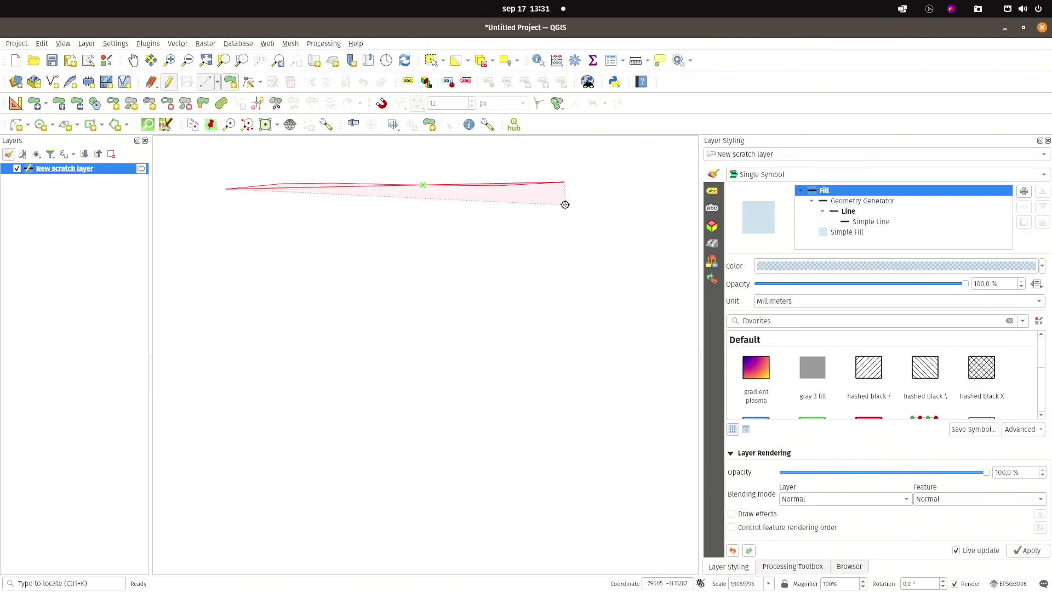
{"action": "left_click", "coordinate": [565, 204]}
{"action": "left_click", "coordinate": [498, 209]}
{"action": "left_click", "coordinate": [348, 209]}
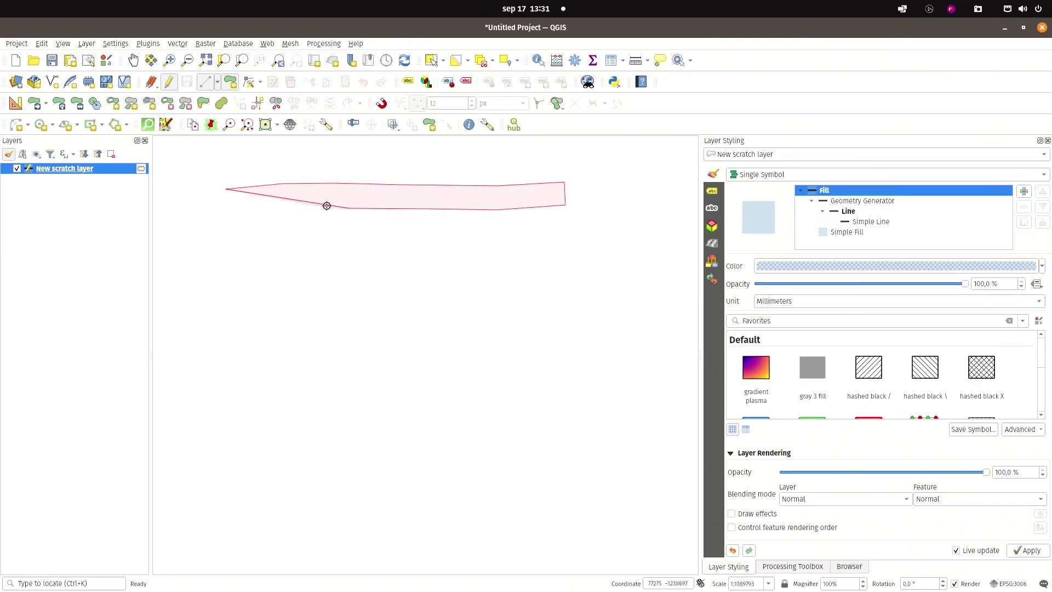
{"action": "left_click", "coordinate": [286, 202]}
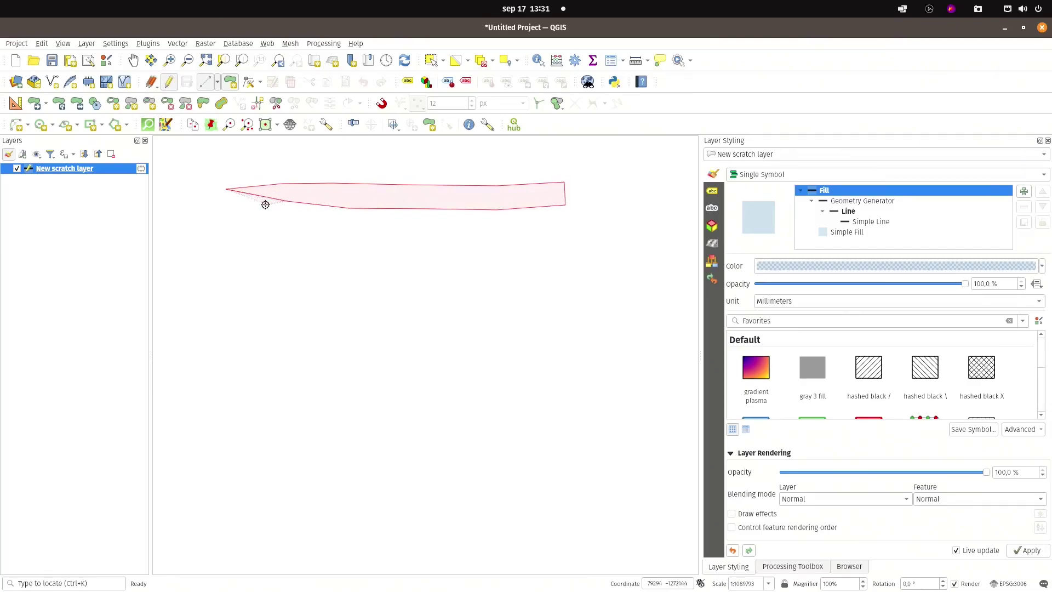
{"action": "right_click", "coordinate": [228, 206]}
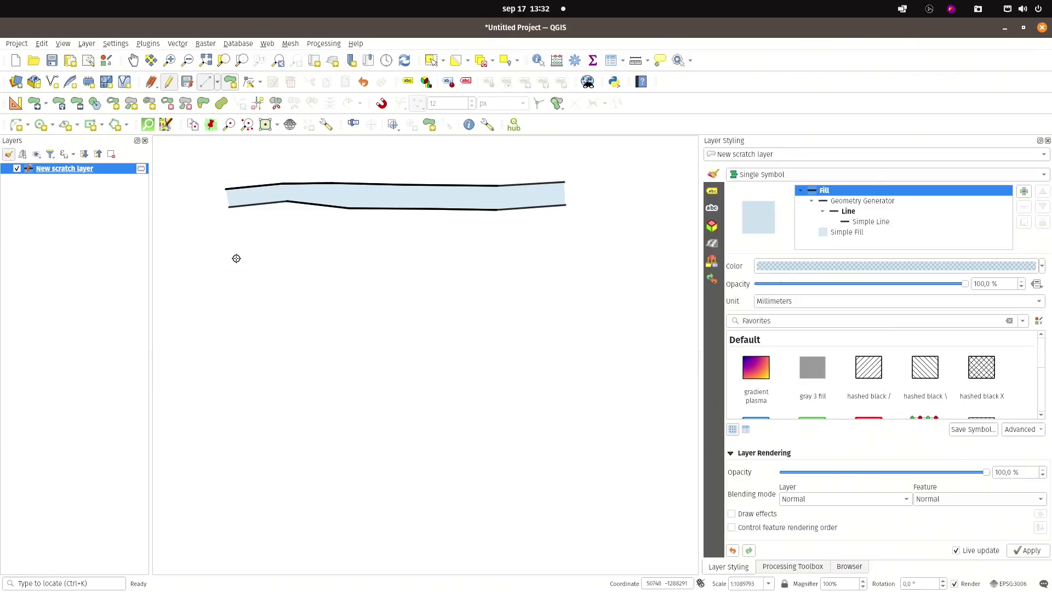
Step: Draw a four-corner square below the river's left end, then activate the Vertex Tool
{"action": "left_click", "coordinate": [236, 255]}
{"action": "left_click", "coordinate": [318, 256]}
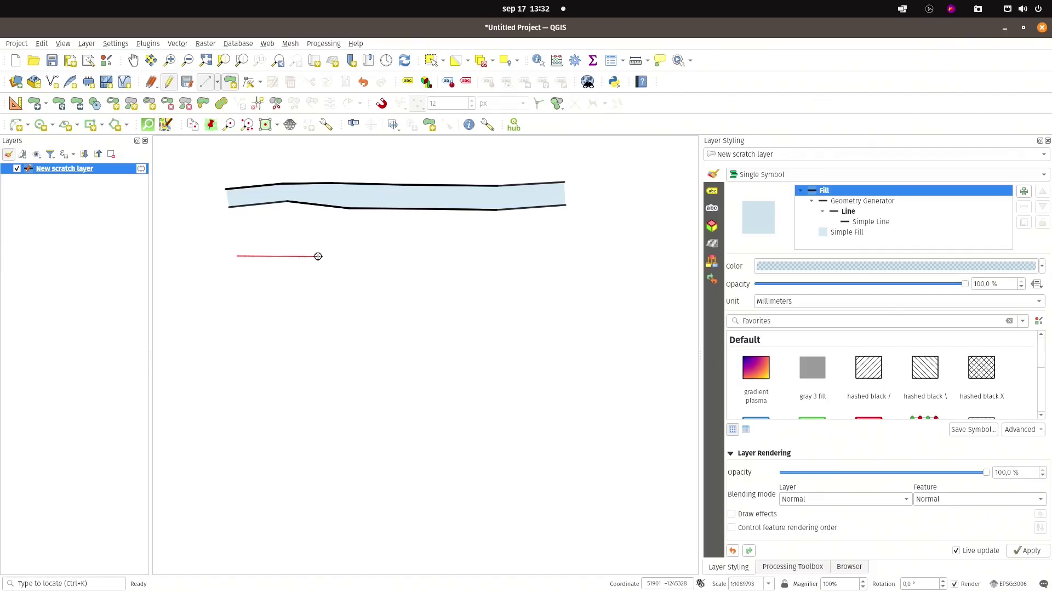
{"action": "left_click", "coordinate": [319, 342]}
{"action": "left_click", "coordinate": [236, 342]}
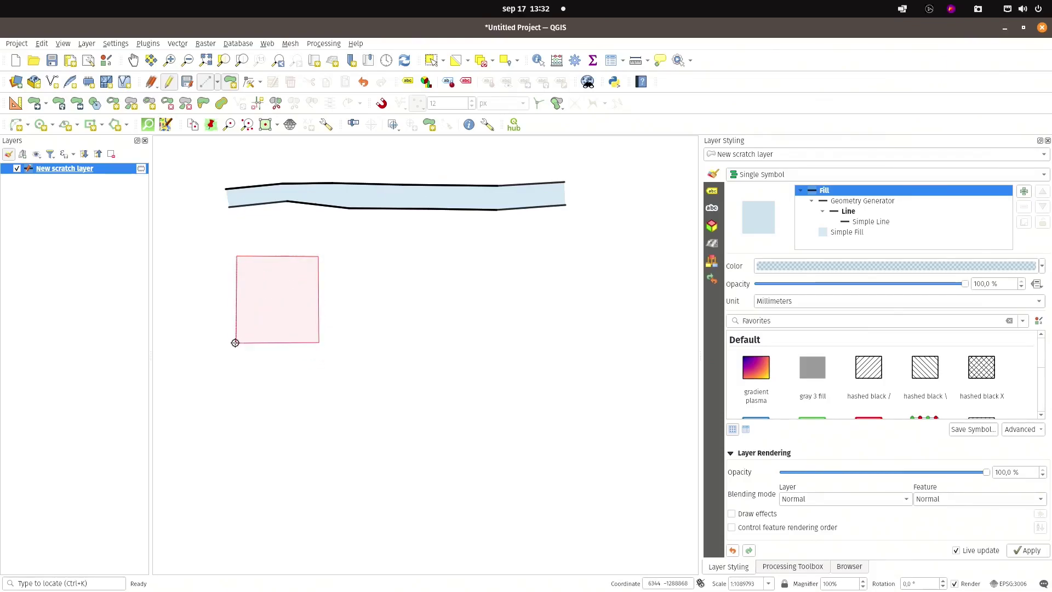
{"action": "right_click", "coordinate": [235, 342]}
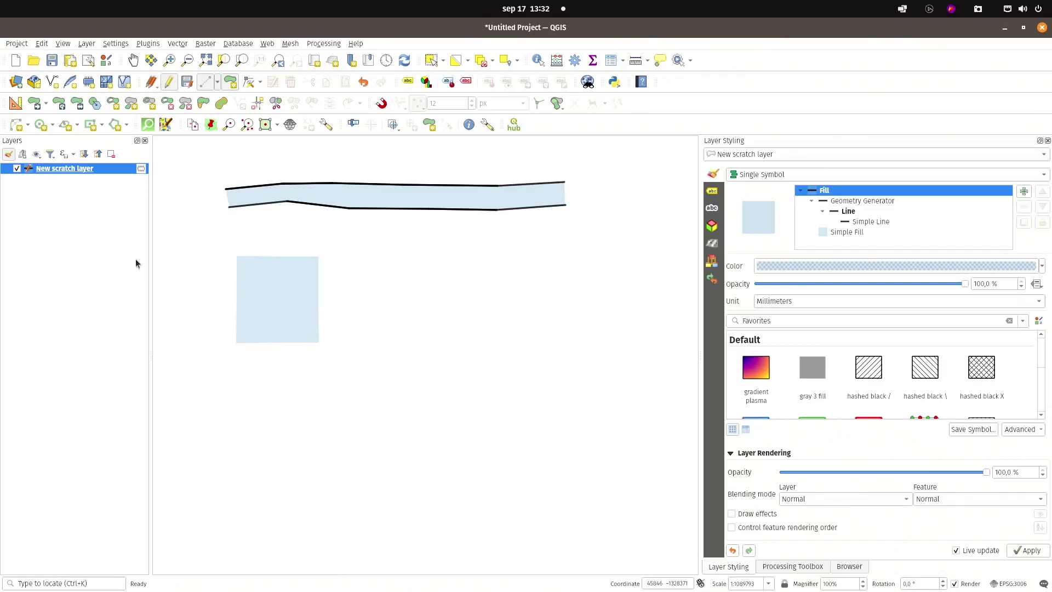
{"action": "left_click", "coordinate": [249, 82]}
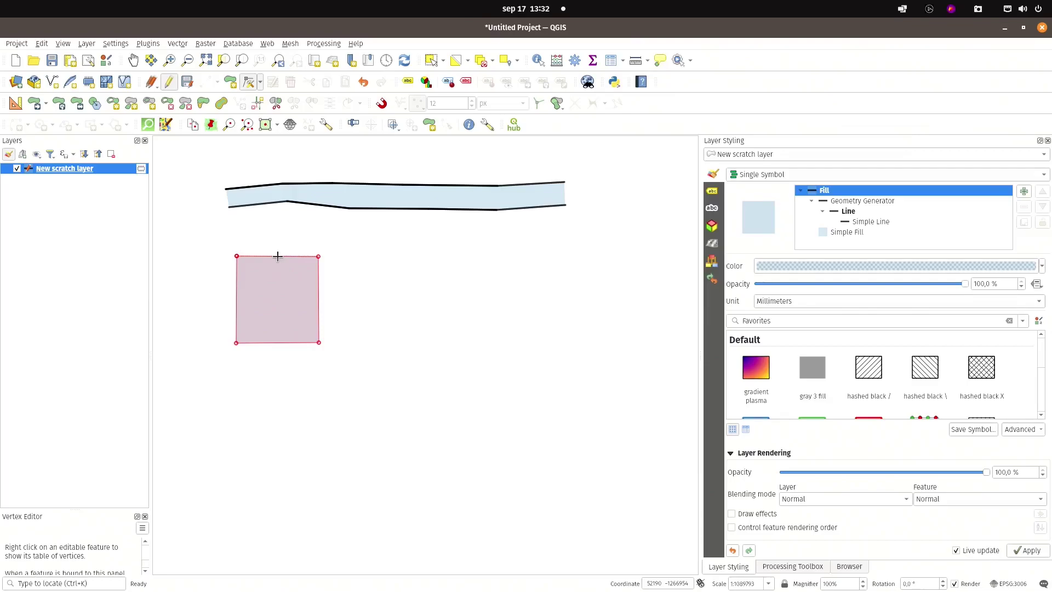
Step: Add a vertex to the square's bottom edge and pull it down into a point
{"action": "left_click", "coordinate": [278, 256]}
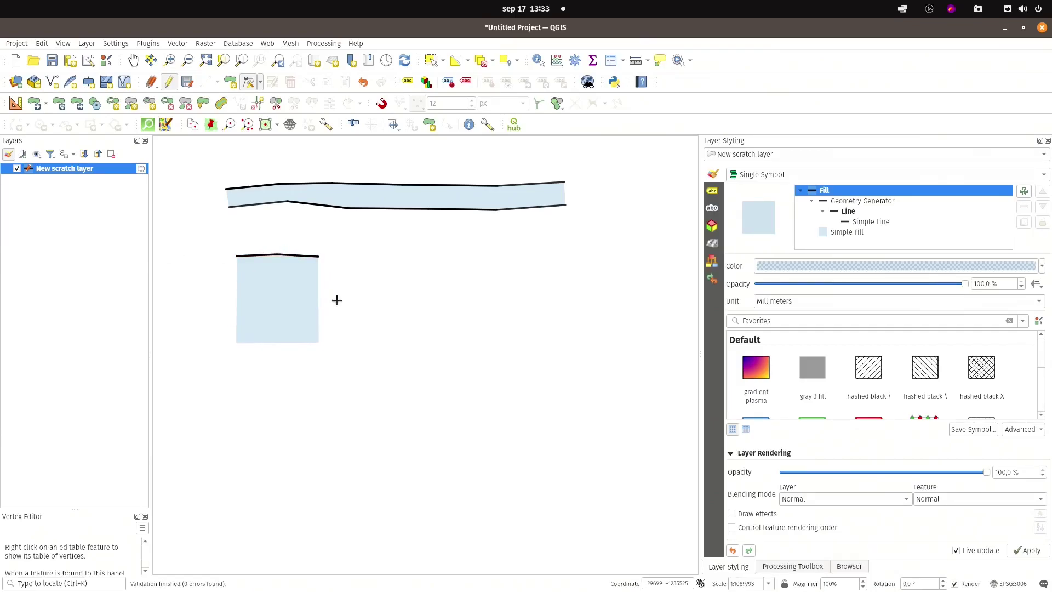
{"action": "left_click", "coordinate": [276, 341]}
{"action": "left_click", "coordinate": [275, 367]}
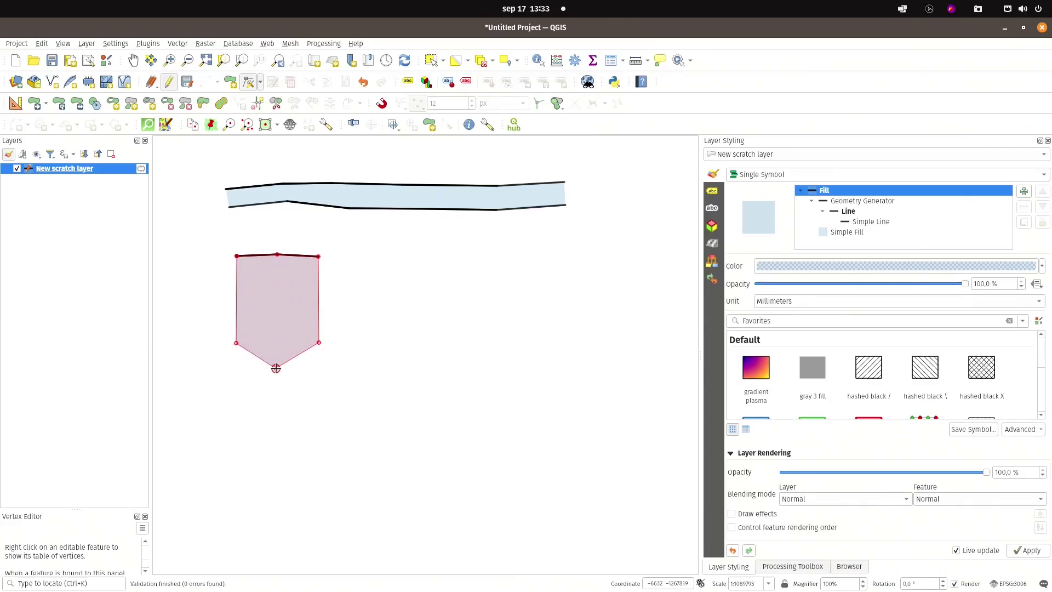
{"action": "left_click", "coordinate": [275, 369]}
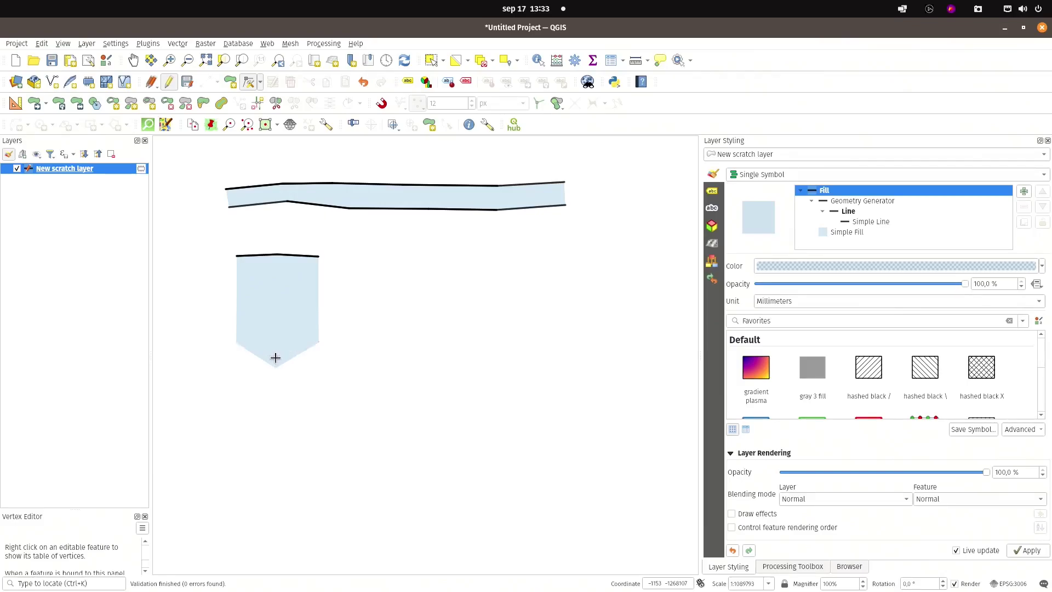
{"action": "left_click", "coordinate": [275, 357]}
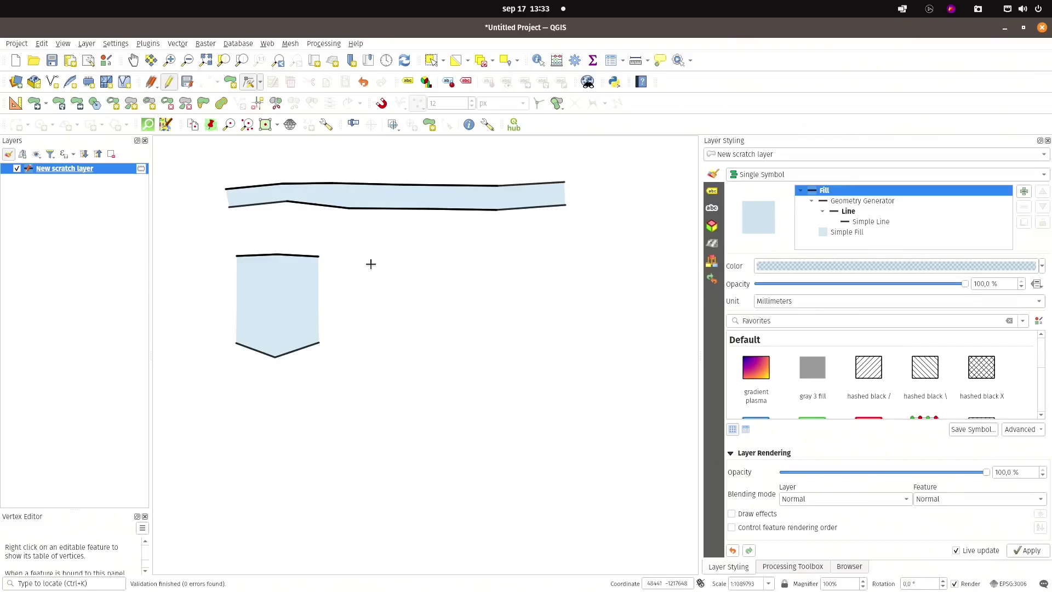
Step: Start a new polygon to the right of the pentagon with Add Polygon Feature
{"action": "left_click", "coordinate": [230, 82]}
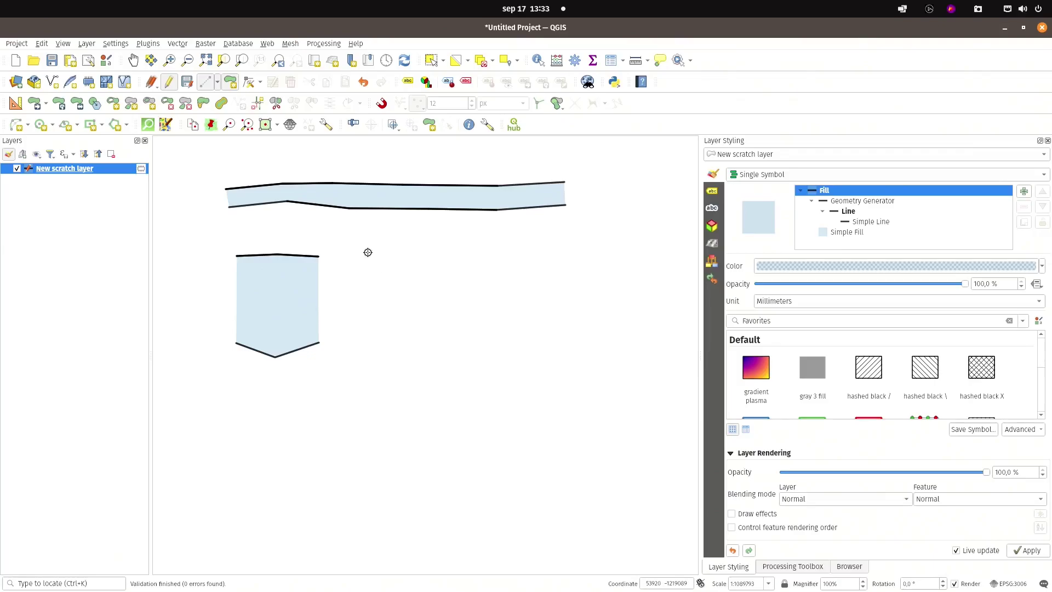
{"action": "left_click", "coordinate": [369, 278]}
{"action": "left_click", "coordinate": [377, 288]}
Step: Trace the river's left bank down and along the lower arm to the right
{"action": "left_click", "coordinate": [397, 310]}
{"action": "left_click", "coordinate": [402, 326]}
{"action": "left_click", "coordinate": [401, 354]}
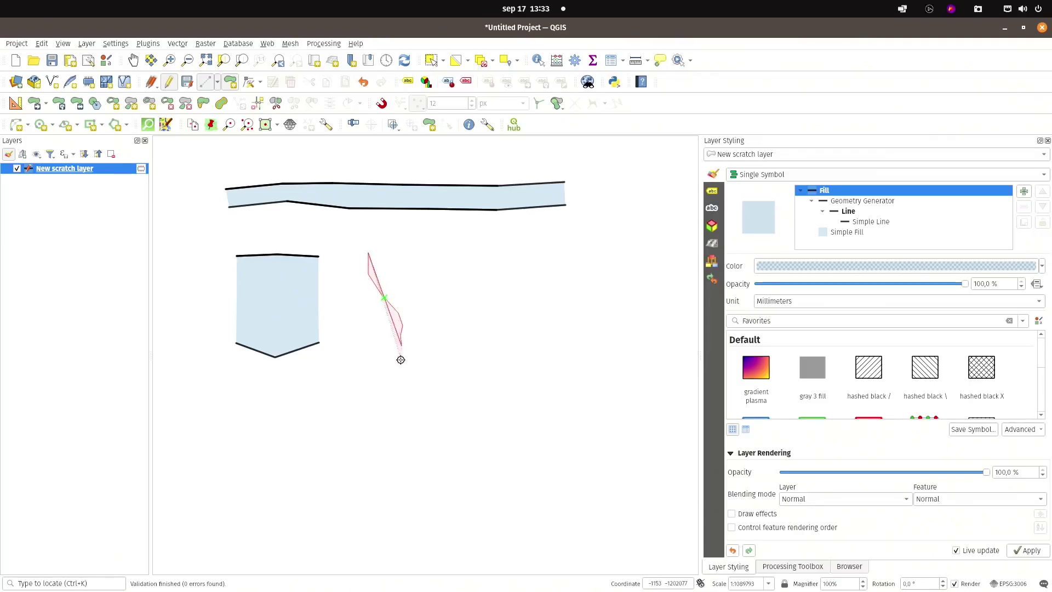
{"action": "left_click", "coordinate": [402, 386]}
{"action": "left_click", "coordinate": [410, 396]}
{"action": "left_click", "coordinate": [422, 403]}
{"action": "left_click", "coordinate": [436, 408]}
{"action": "left_click", "coordinate": [451, 417]}
{"action": "left_click", "coordinate": [460, 434]}
{"action": "left_click", "coordinate": [466, 453]}
{"action": "left_click", "coordinate": [482, 471]}
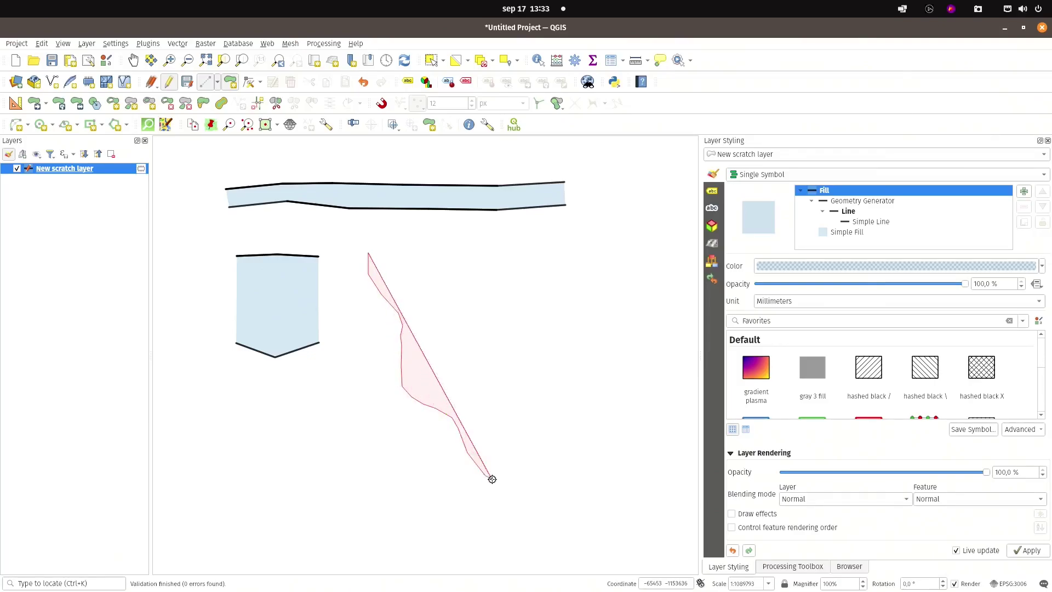
{"action": "left_click", "coordinate": [507, 482]}
{"action": "left_click", "coordinate": [549, 486]}
{"action": "left_click", "coordinate": [568, 491]}
{"action": "left_click", "coordinate": [603, 491]}
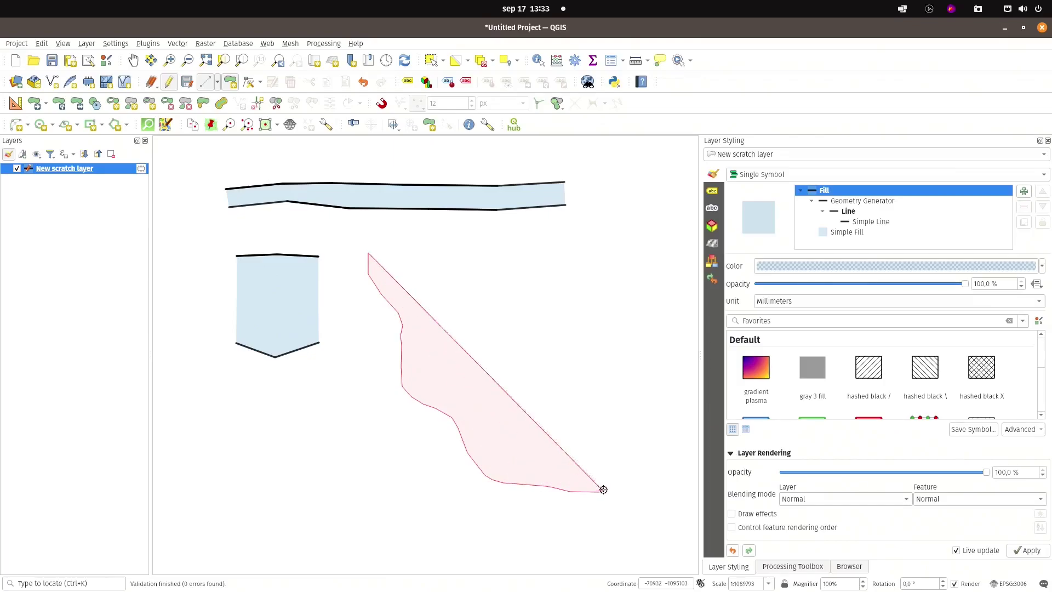
Step: Close the lower arm's end and trace the opposite bank back up toward the fork
{"action": "left_click", "coordinate": [603, 460]}
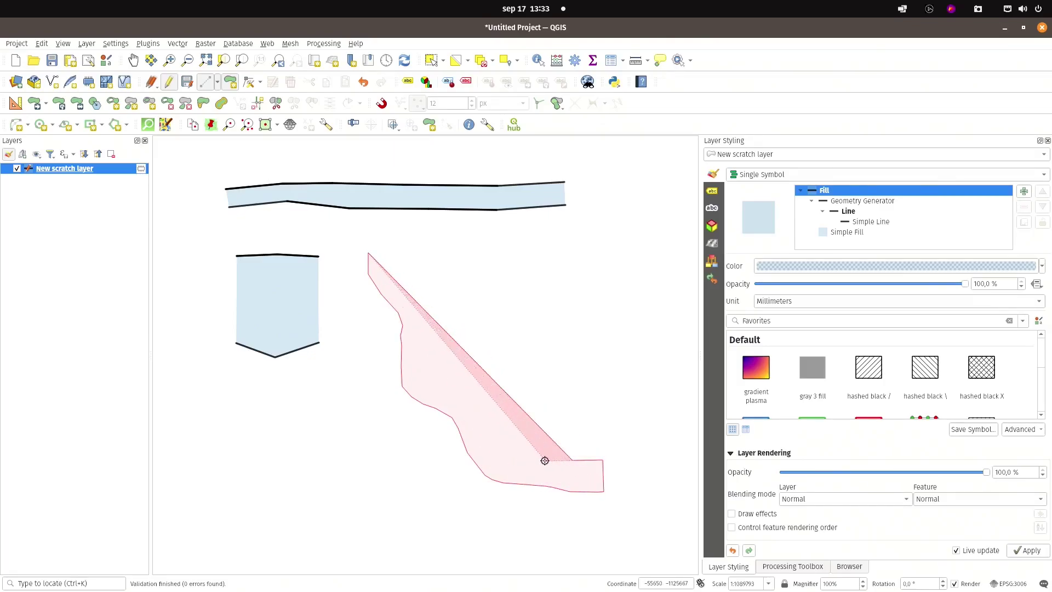
{"action": "left_click", "coordinate": [514, 460]}
{"action": "left_click", "coordinate": [501, 451]}
{"action": "left_click", "coordinate": [485, 434]}
{"action": "left_click", "coordinate": [476, 418]}
{"action": "left_click", "coordinate": [466, 392]}
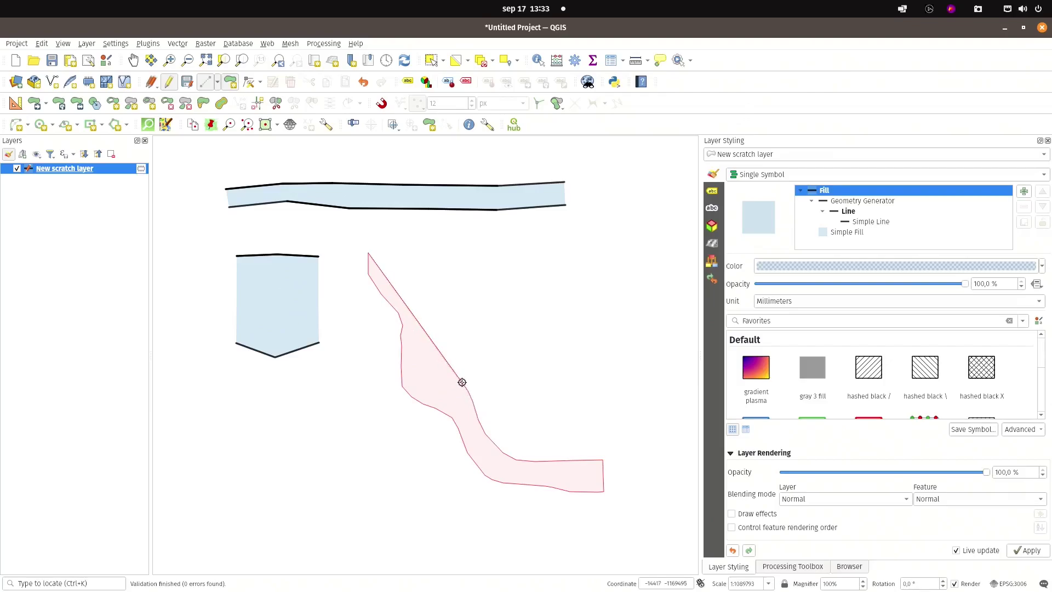
{"action": "left_click", "coordinate": [453, 362]}
{"action": "left_click", "coordinate": [455, 348]}
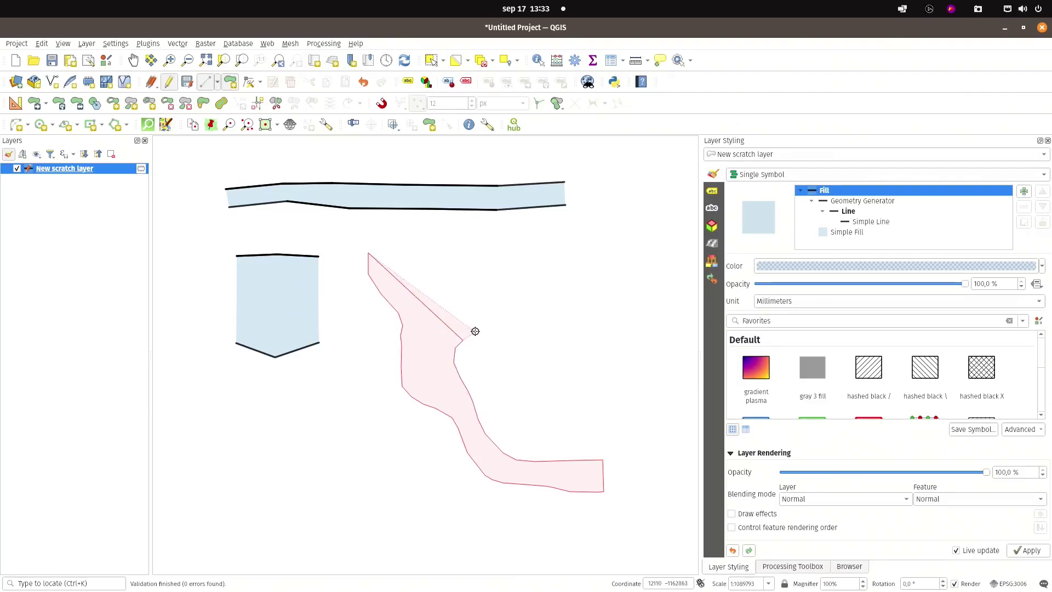
{"action": "left_click", "coordinate": [502, 313]}
Step: Outline the right and left upper branches and finish the Y-shaped river polygon
{"action": "left_click", "coordinate": [506, 277]}
{"action": "left_click", "coordinate": [518, 242]}
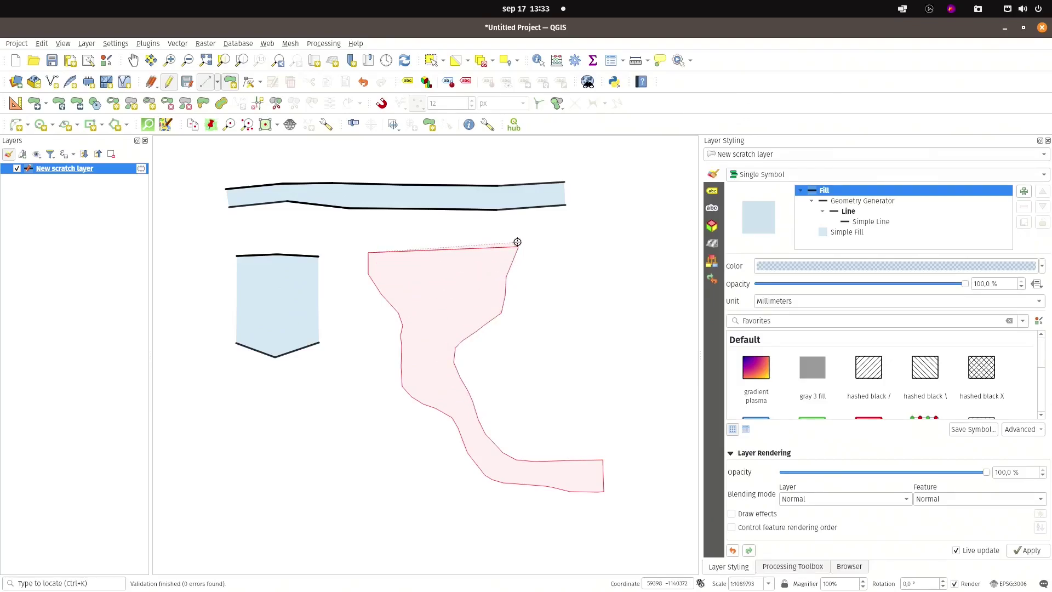
{"action": "left_click", "coordinate": [495, 244]}
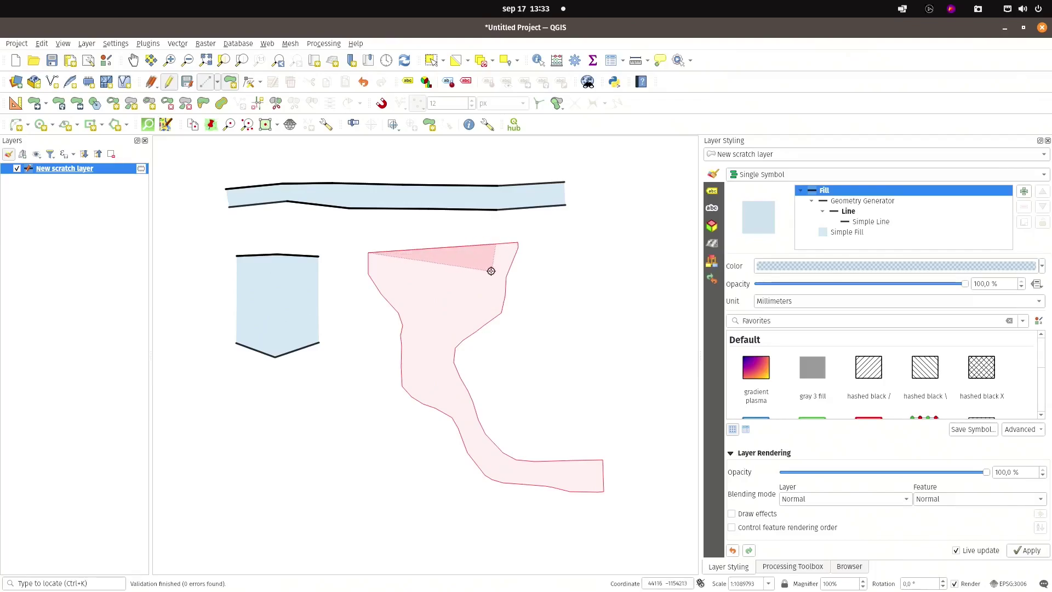
{"action": "left_click", "coordinate": [487, 300]}
{"action": "left_click", "coordinate": [479, 310]}
{"action": "left_click", "coordinate": [444, 323]}
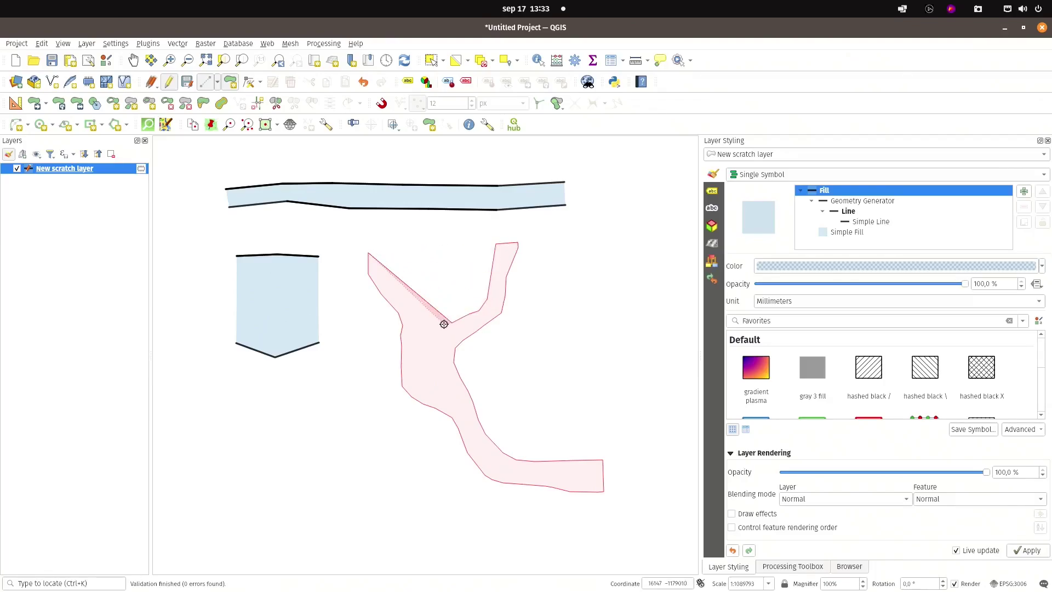
{"action": "left_click", "coordinate": [435, 327]}
{"action": "left_click", "coordinate": [404, 291]}
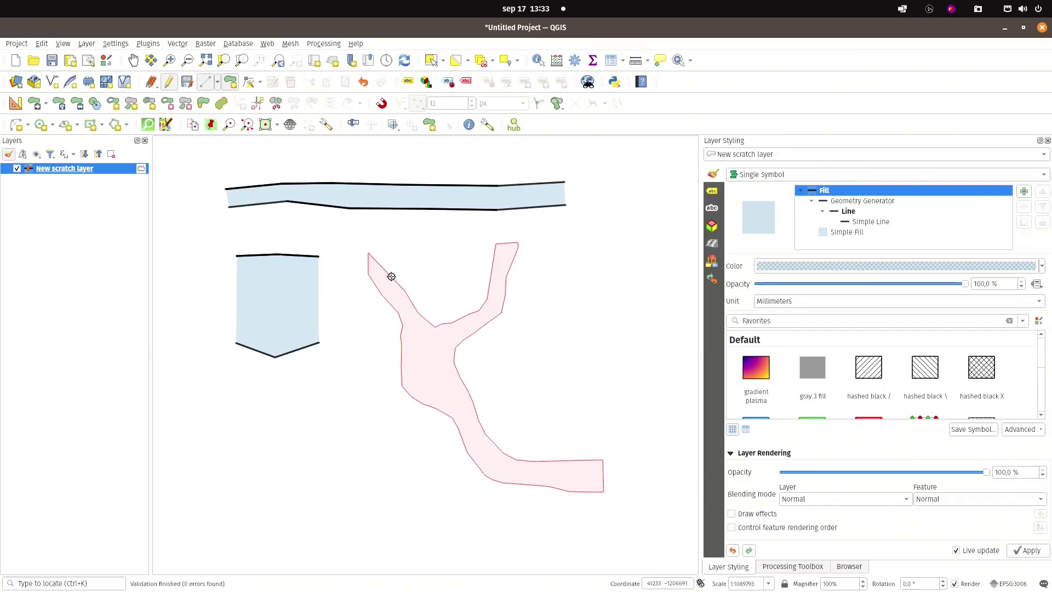
{"action": "left_click", "coordinate": [389, 272]}
{"action": "left_click", "coordinate": [386, 255]}
{"action": "right_click", "coordinate": [386, 255]}
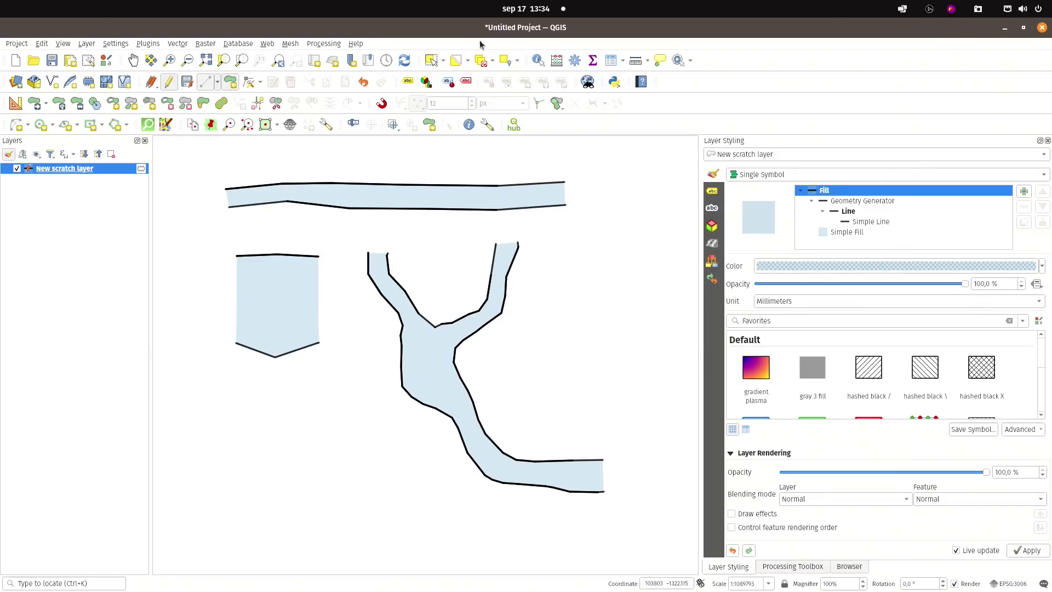
Step: Select the forked river polygon and cut a small island ring below its fork
{"action": "left_click", "coordinate": [432, 60]}
{"action": "left_click", "coordinate": [434, 395]}
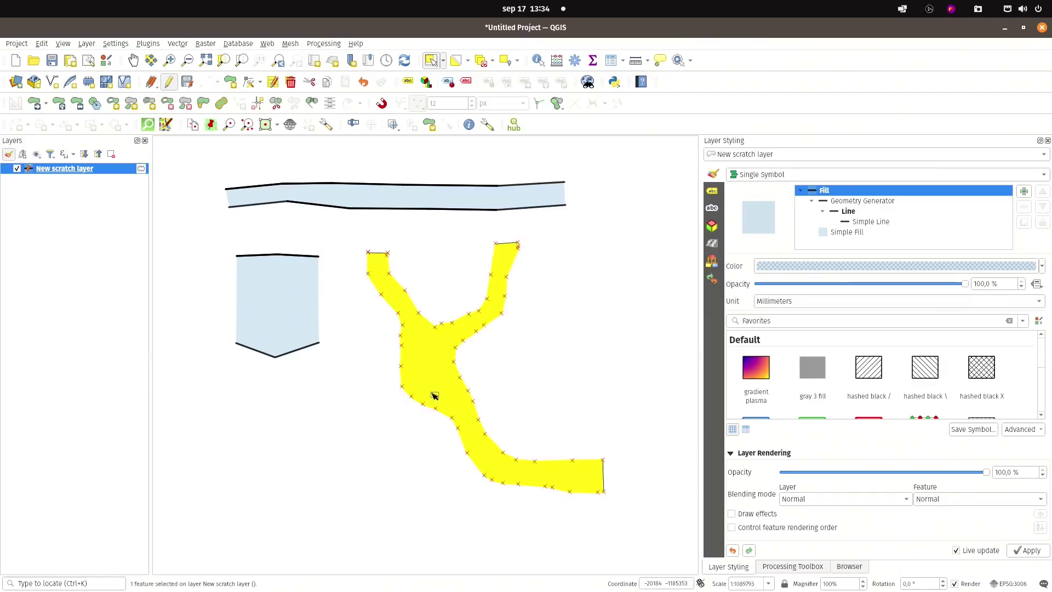
{"action": "left_click", "coordinate": [113, 104]}
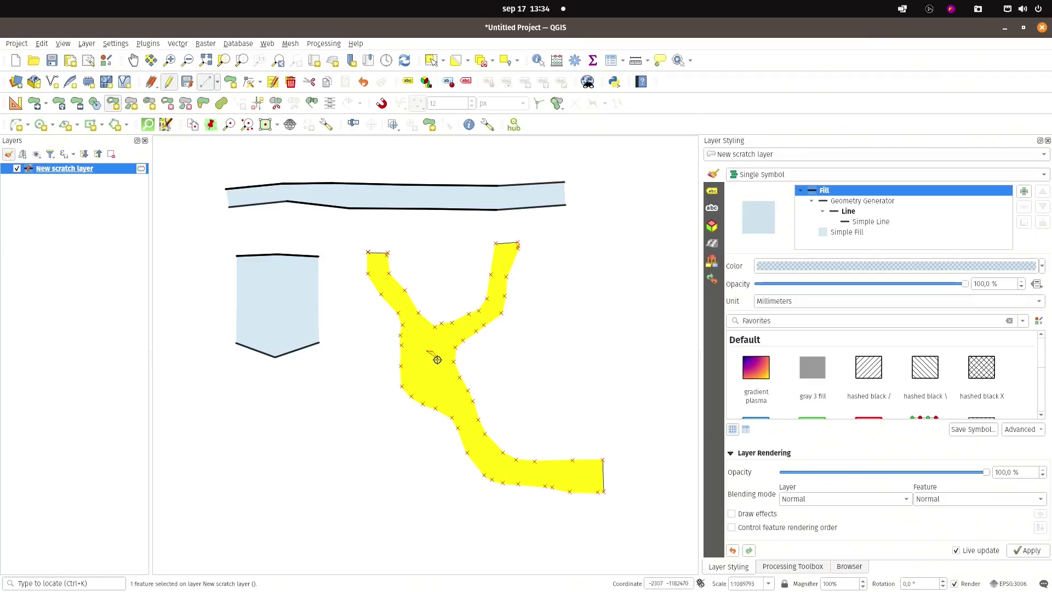
{"action": "left_click", "coordinate": [437, 359]}
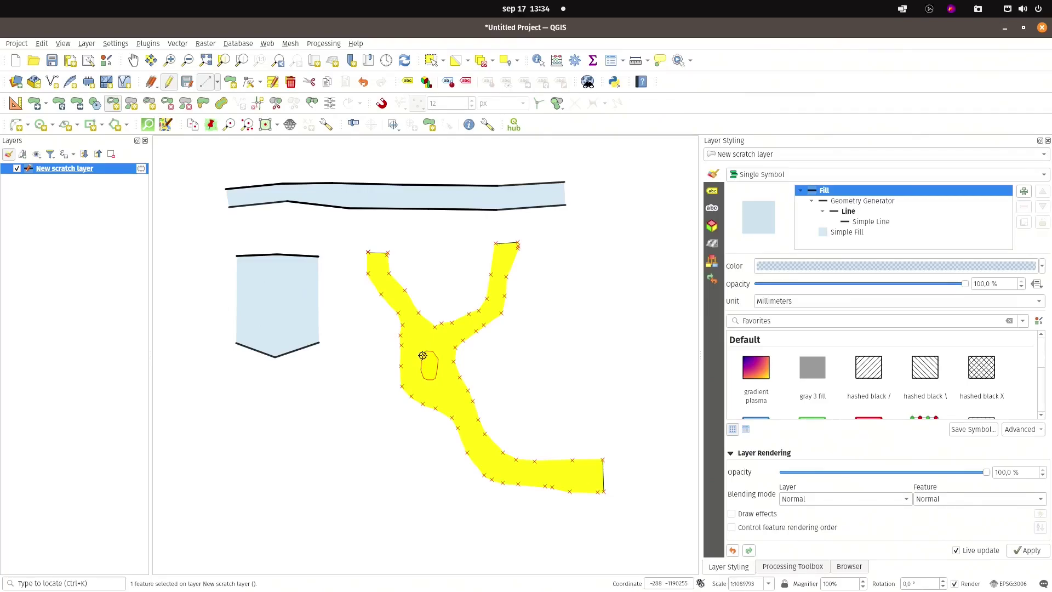
{"action": "right_click", "coordinate": [422, 355]}
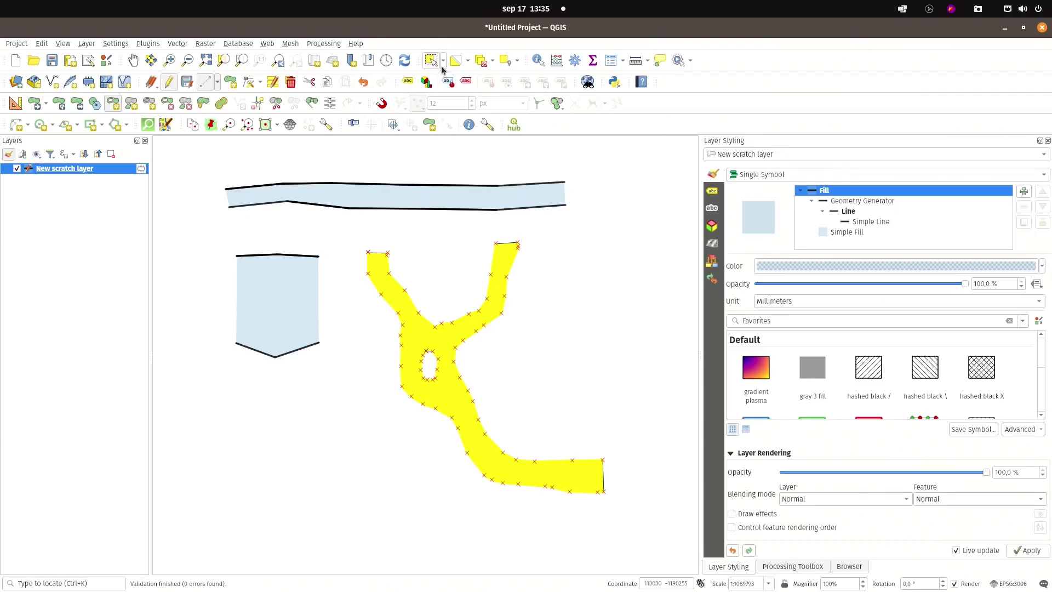
{"action": "left_click", "coordinate": [482, 60]}
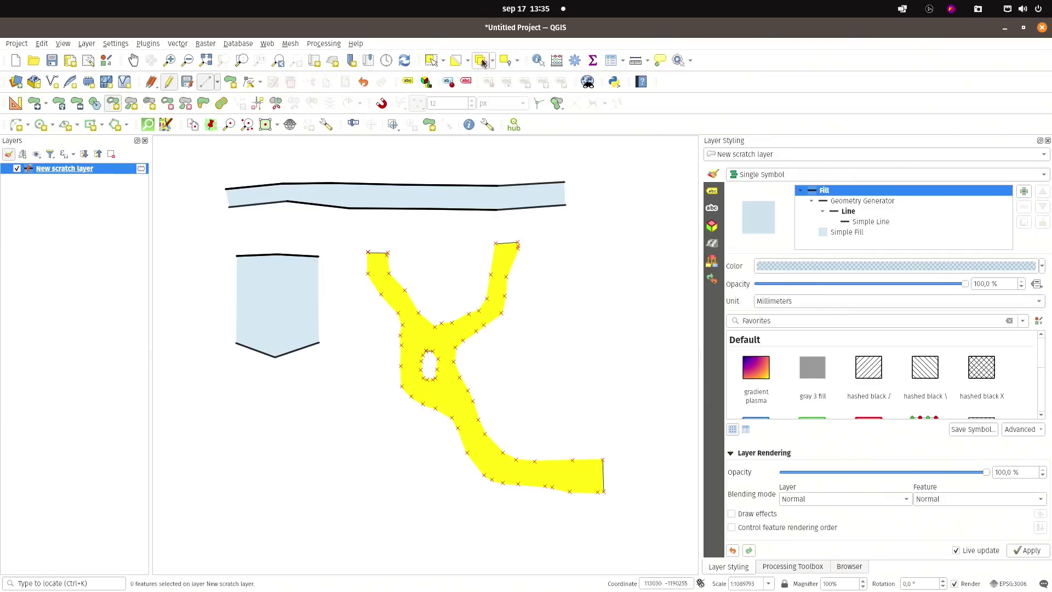
{"action": "left_click_drag", "start_coordinate": [419, 363], "coordinate": [432, 352]}
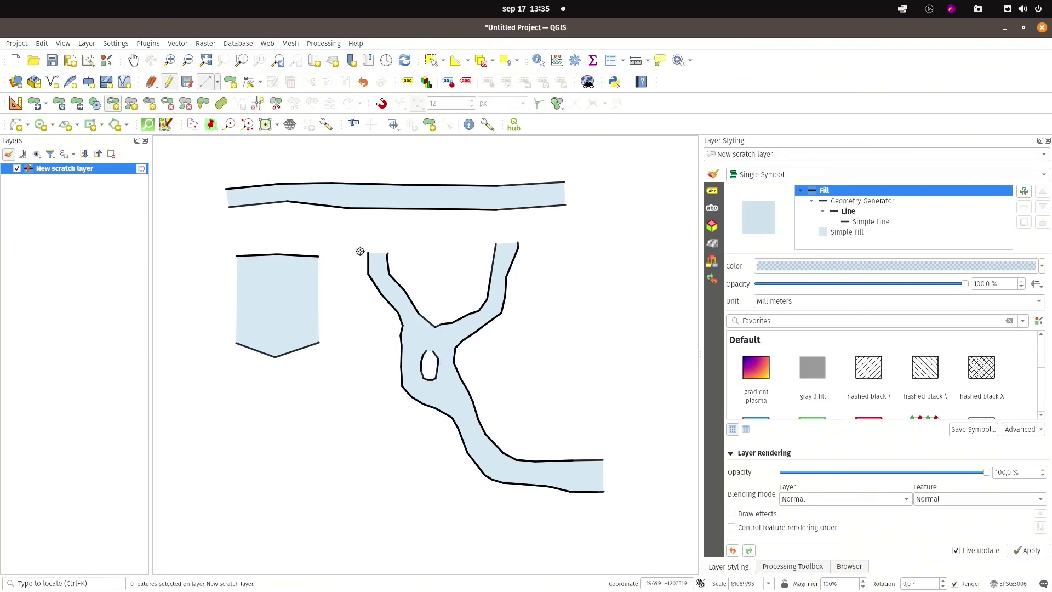
{"action": "left_click", "coordinate": [251, 82]}
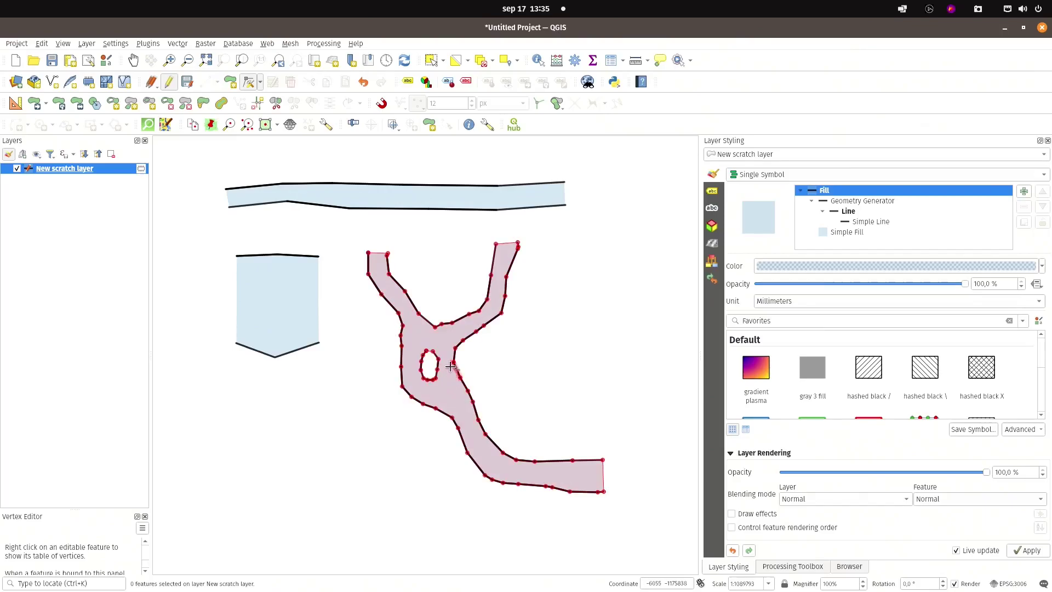
{"action": "scroll", "coordinate": [439, 364], "scroll_direction": "up", "scroll_amount": 2}
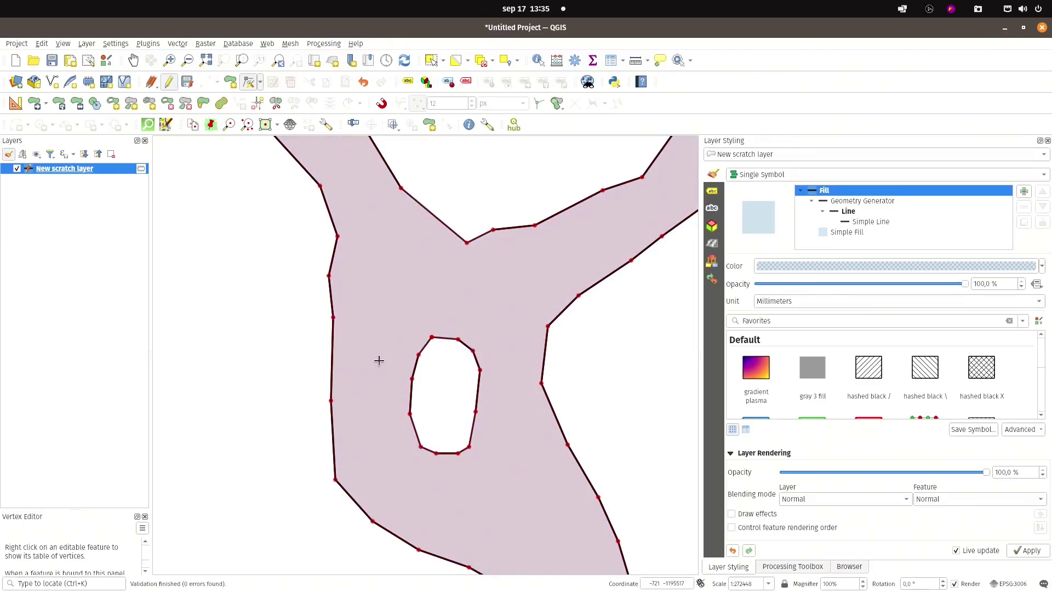
{"action": "scroll", "coordinate": [379, 360], "scroll_direction": "down", "scroll_amount": 2}
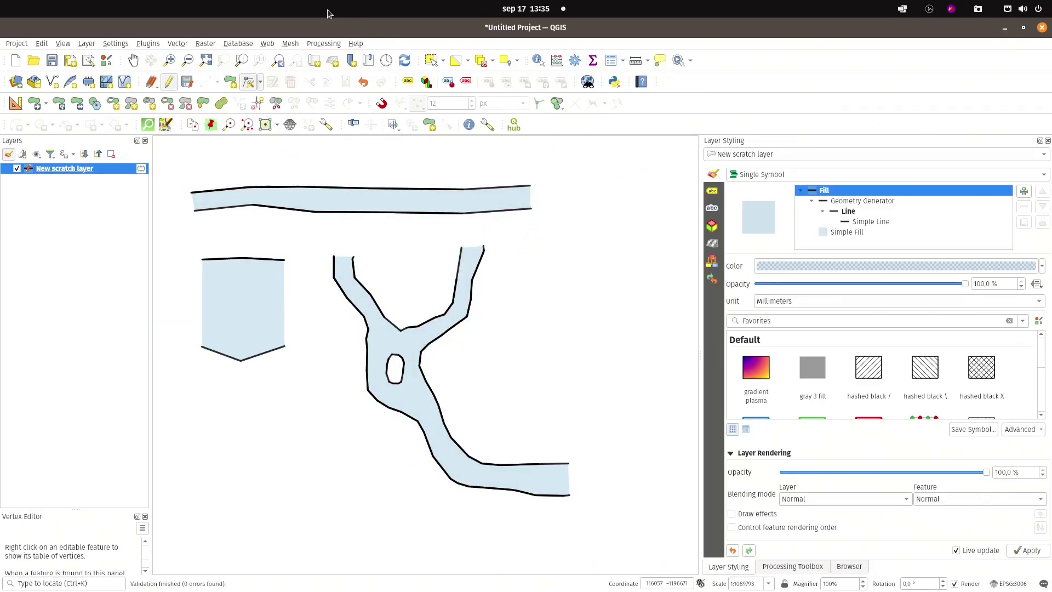
{"action": "left_click", "coordinate": [230, 82]}
{"action": "key", "text": "Left"}
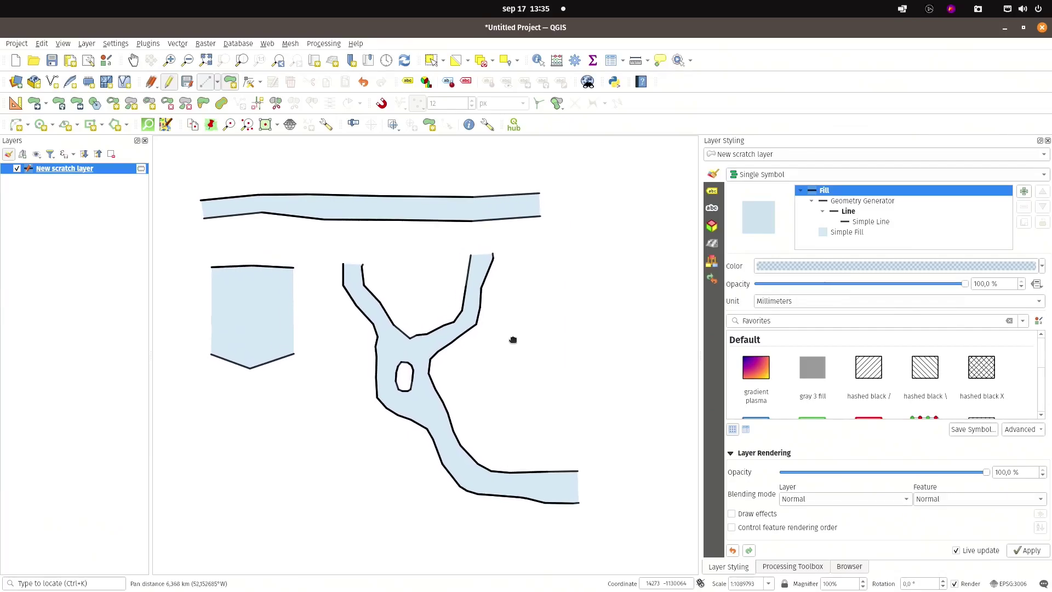
{"action": "key", "text": "Left"}
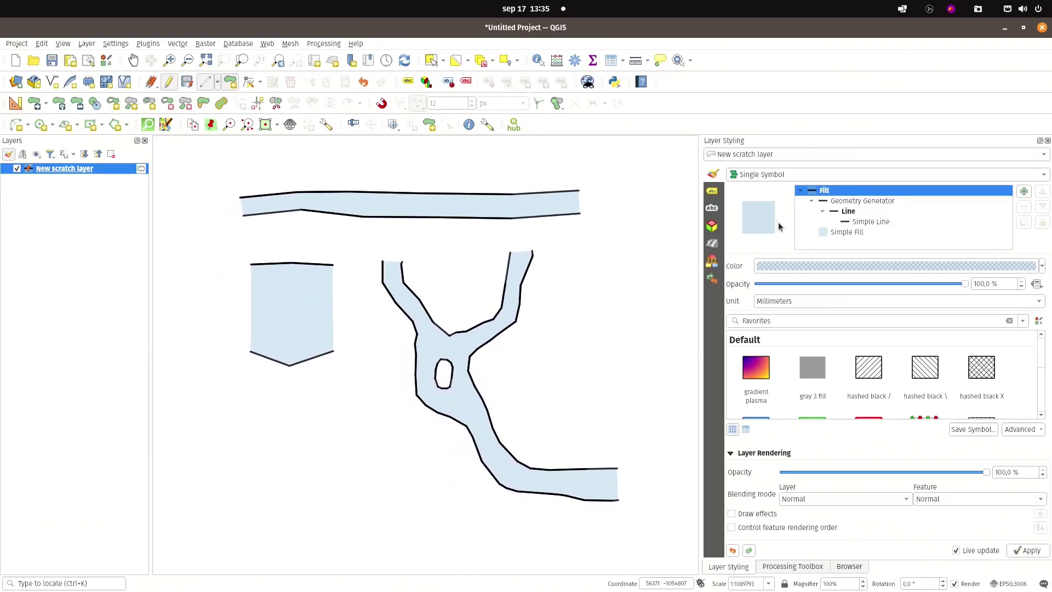
Step: Edit the geometry generator expression's tolerance value, trying 25 and 35, and settle on 40
{"action": "left_click", "coordinate": [860, 202]}
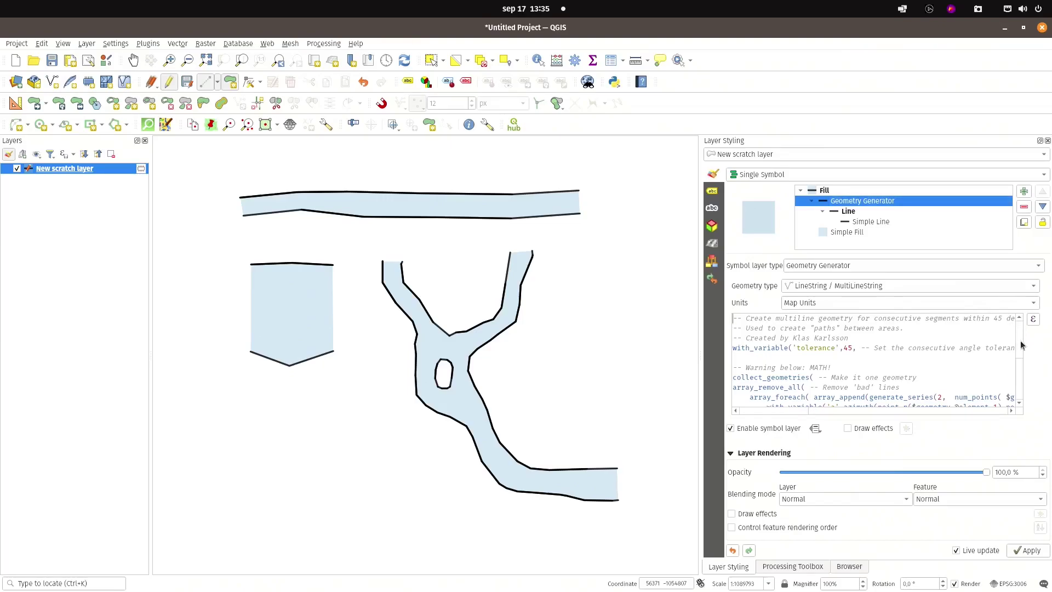
{"action": "scroll", "coordinate": [1020, 343], "scroll_direction": "down", "scroll_amount": 1}
{"action": "scroll", "coordinate": [1025, 348], "scroll_direction": "up", "scroll_amount": 1}
{"action": "type", "text": "25"}
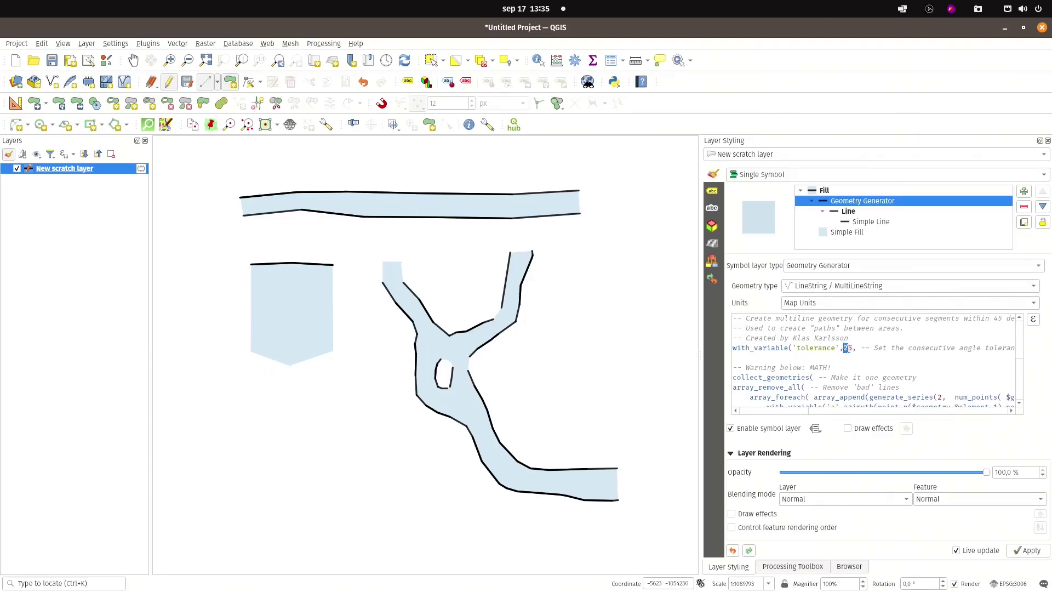
{"action": "type", "text": "3"}
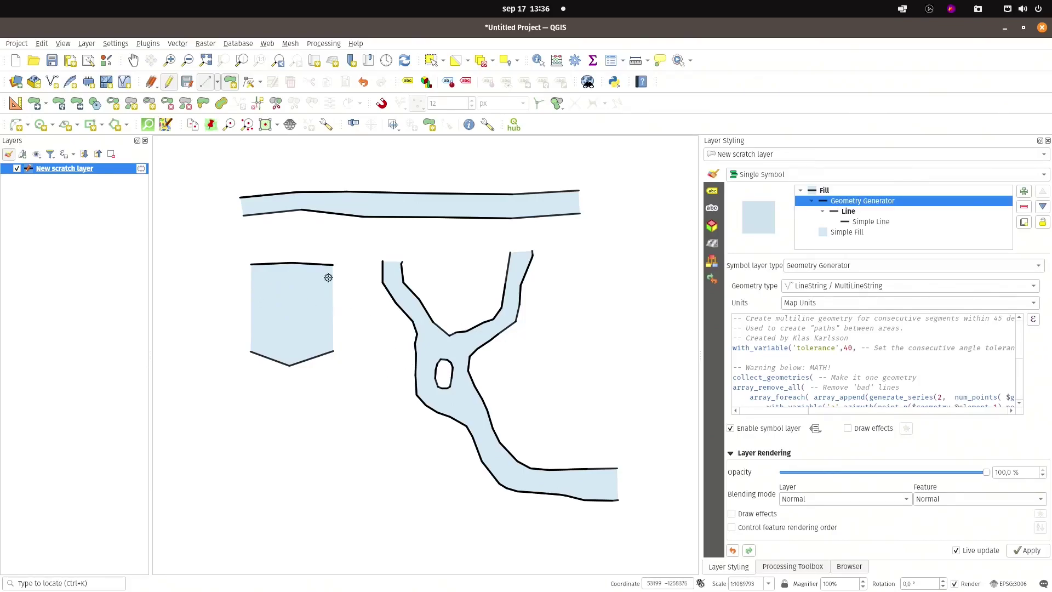
Step: Make the Simple Line outline colour semi-transparent by lowering its alpha
{"action": "left_click", "coordinate": [867, 222]}
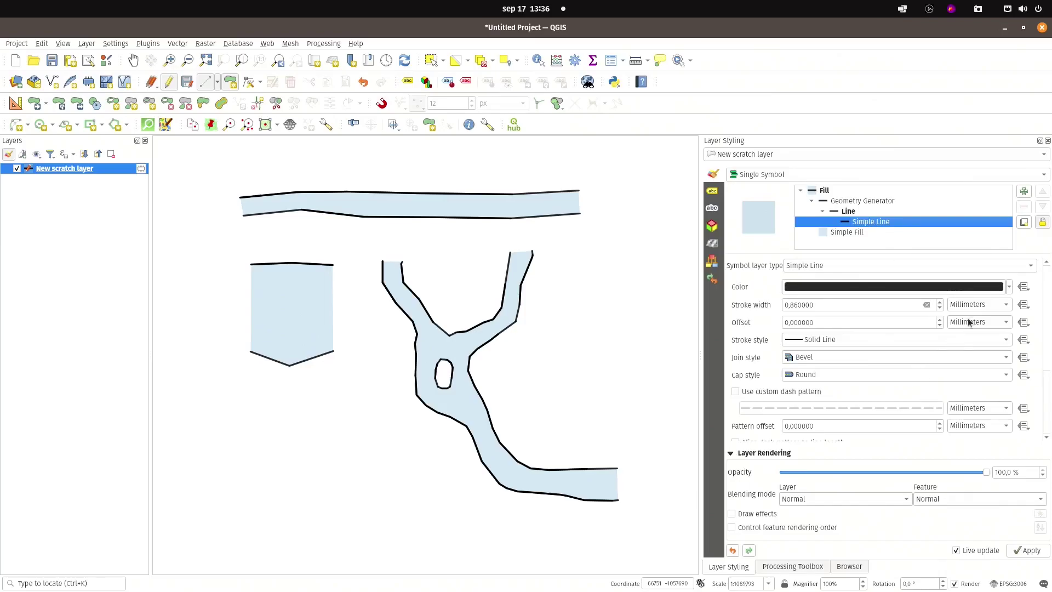
{"action": "left_click", "coordinate": [1009, 286]}
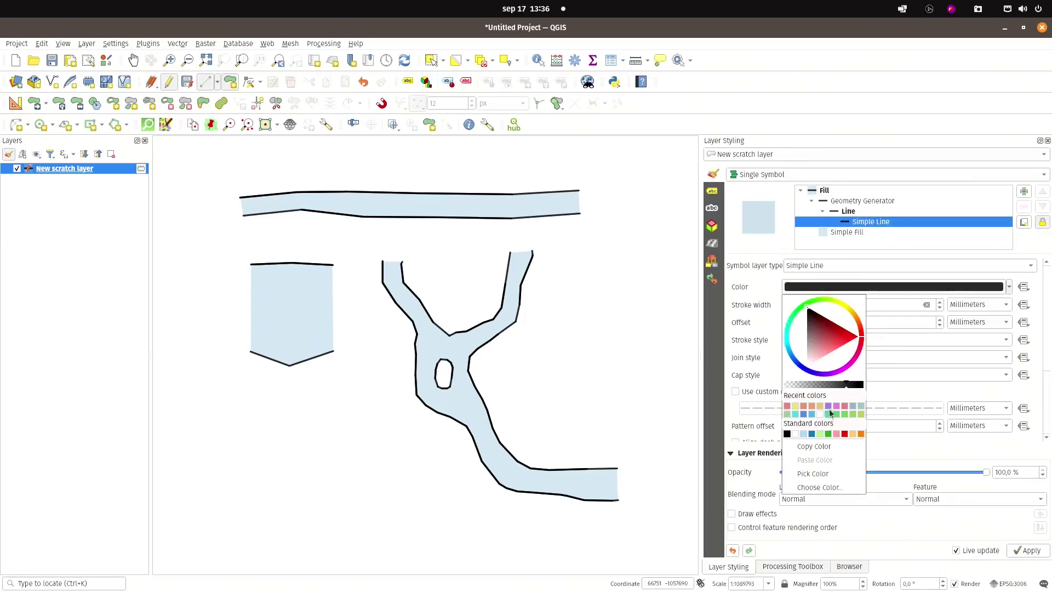
{"action": "left_click_drag", "start_coordinate": [846, 387], "coordinate": [812, 383]}
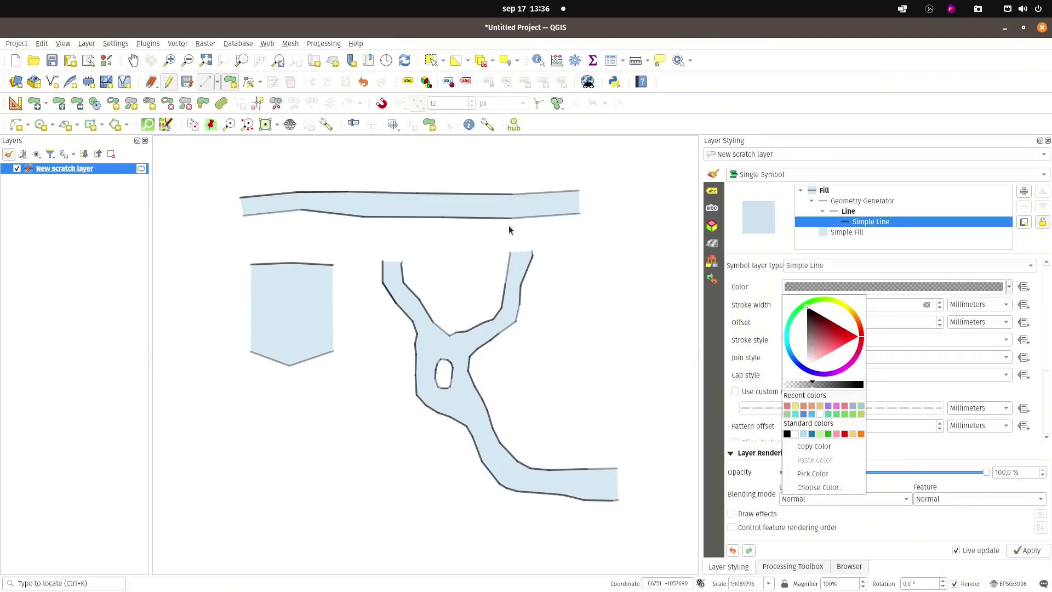
Step: Magnify the map to 260% and pan along the top river polygon's outline
{"action": "left_click", "coordinate": [838, 587]}
{"action": "scroll", "coordinate": [836, 583], "scroll_direction": "up", "scroll_amount": 16}
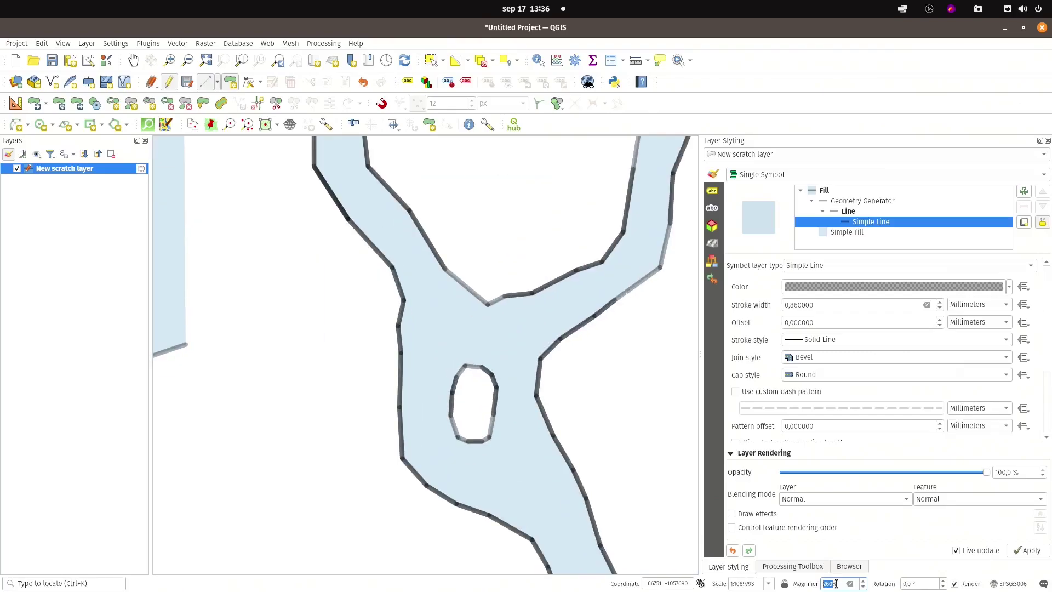
{"action": "left_click_drag", "start_coordinate": [445, 211], "coordinate": [272, 328]}
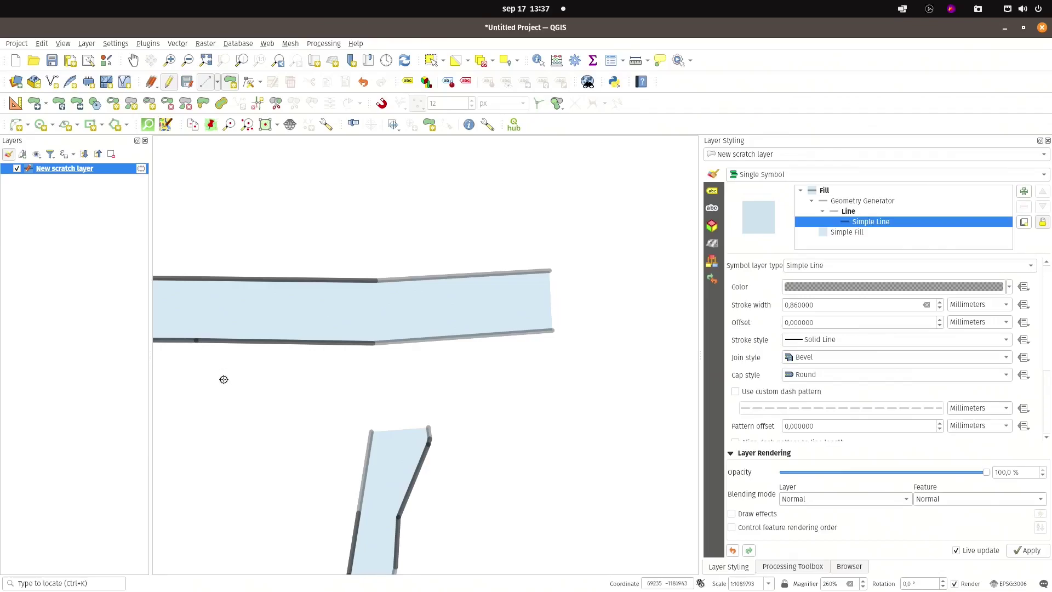
{"action": "left_click_drag", "start_coordinate": [228, 381], "coordinate": [461, 383]}
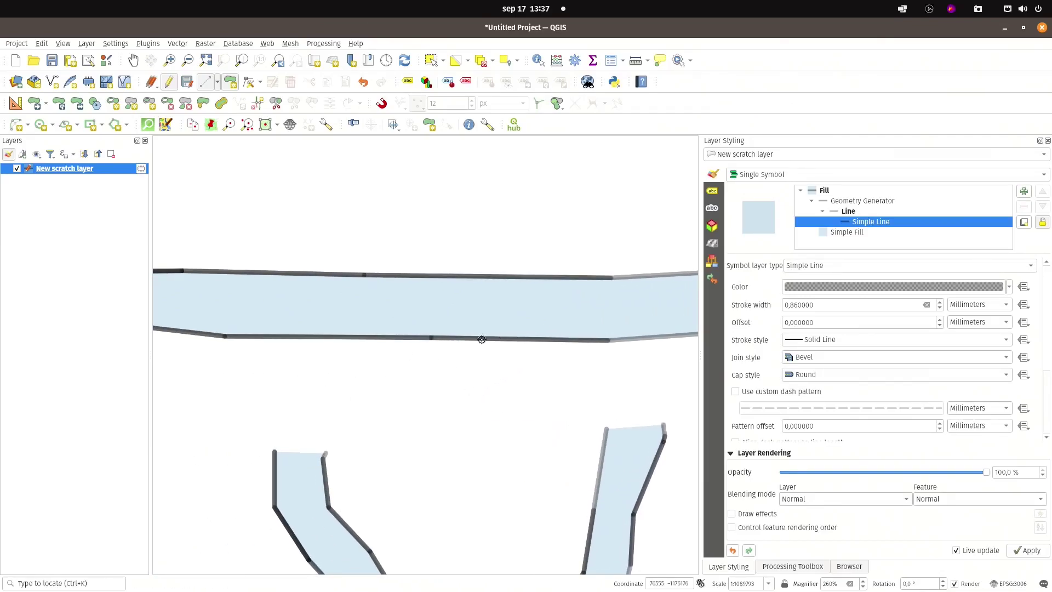
{"action": "left_click_drag", "start_coordinate": [602, 384], "coordinate": [519, 403]}
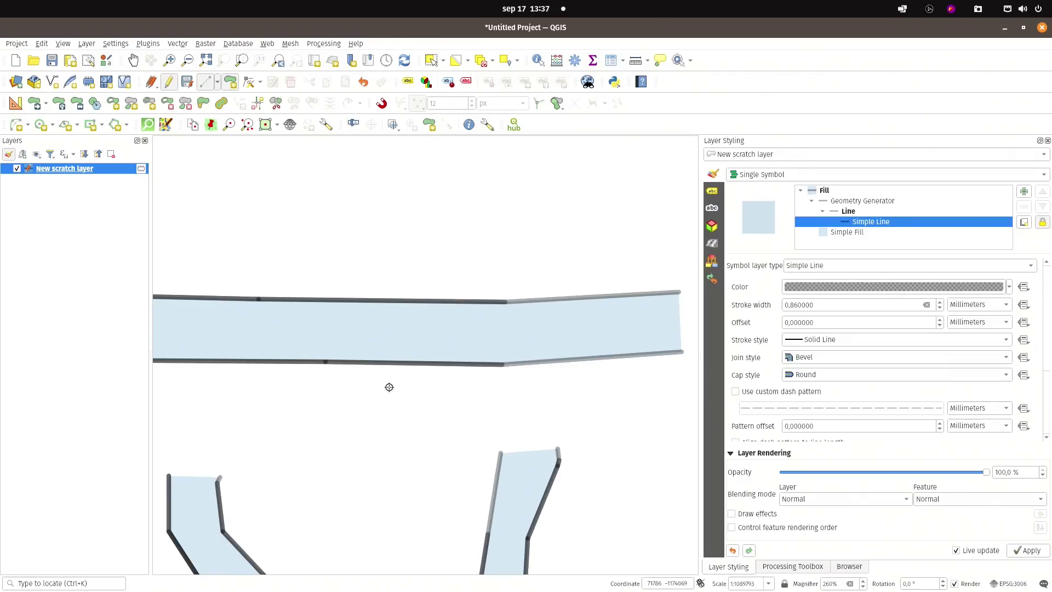
{"action": "left_click_drag", "start_coordinate": [443, 515], "coordinate": [447, 487]}
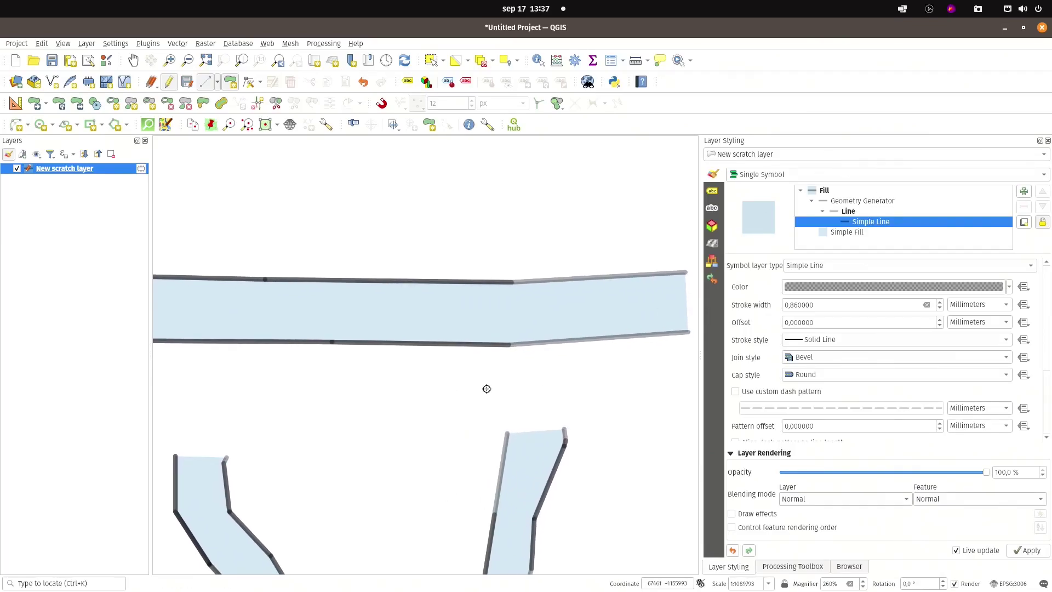
Step: Reset magnification to 100% and restore the outline to fully opaque black
{"action": "left_click", "coordinate": [851, 585]}
{"action": "left_click_drag", "start_coordinate": [512, 383], "coordinate": [540, 332]}
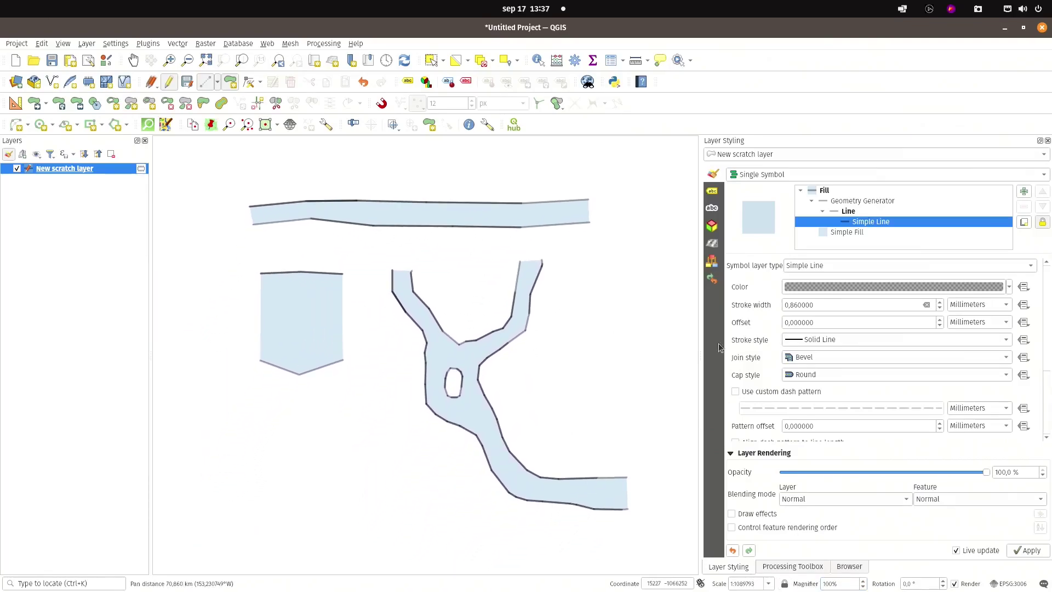
{"action": "left_click", "coordinate": [1009, 288]}
{"action": "left_click_drag", "start_coordinate": [808, 384], "coordinate": [871, 388]}
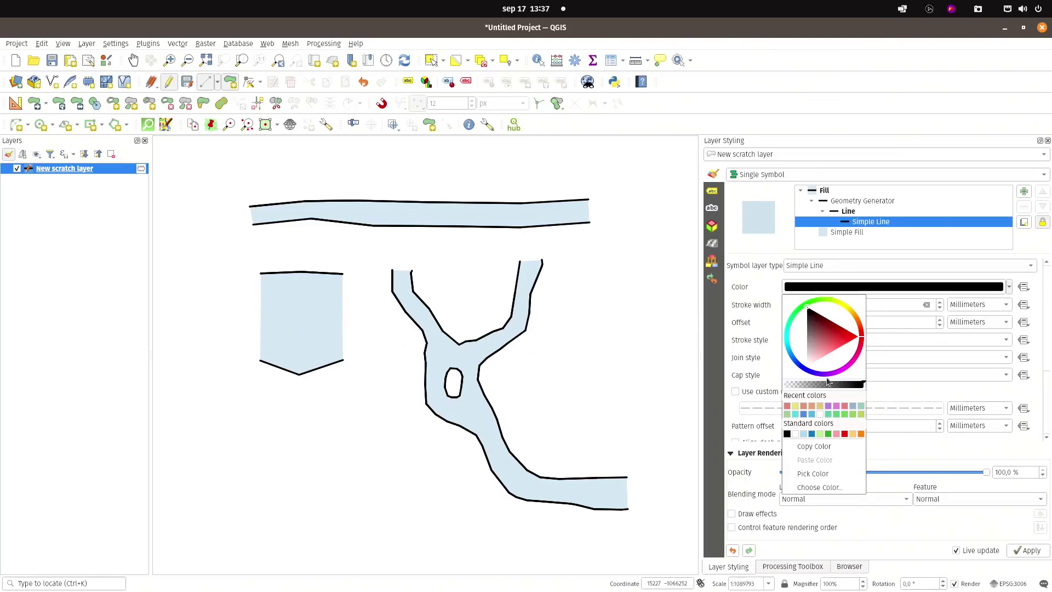
{"action": "left_click", "coordinate": [731, 363]}
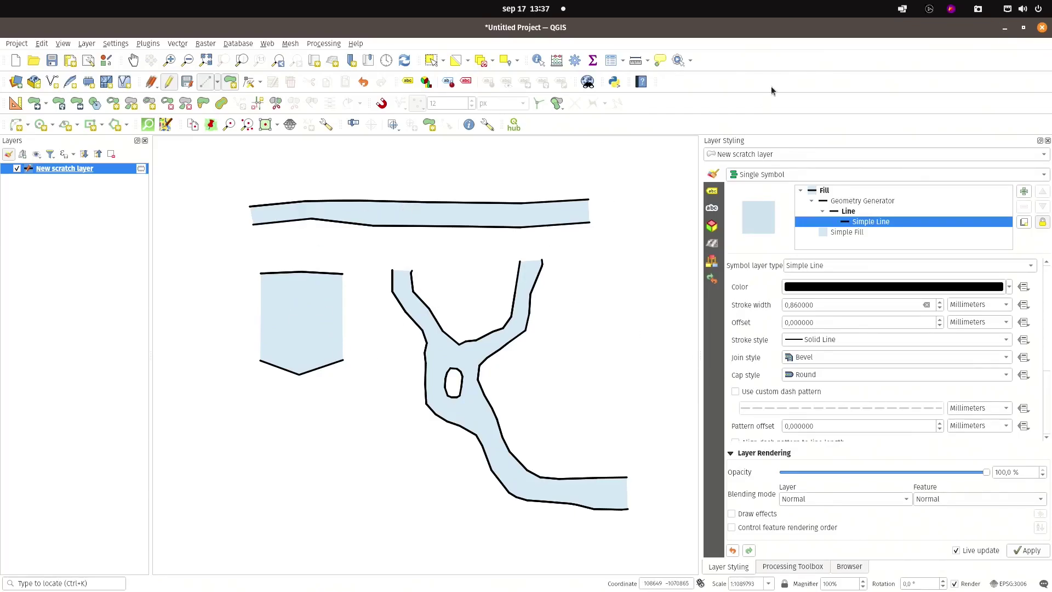
{"action": "left_click", "coordinate": [826, 190]}
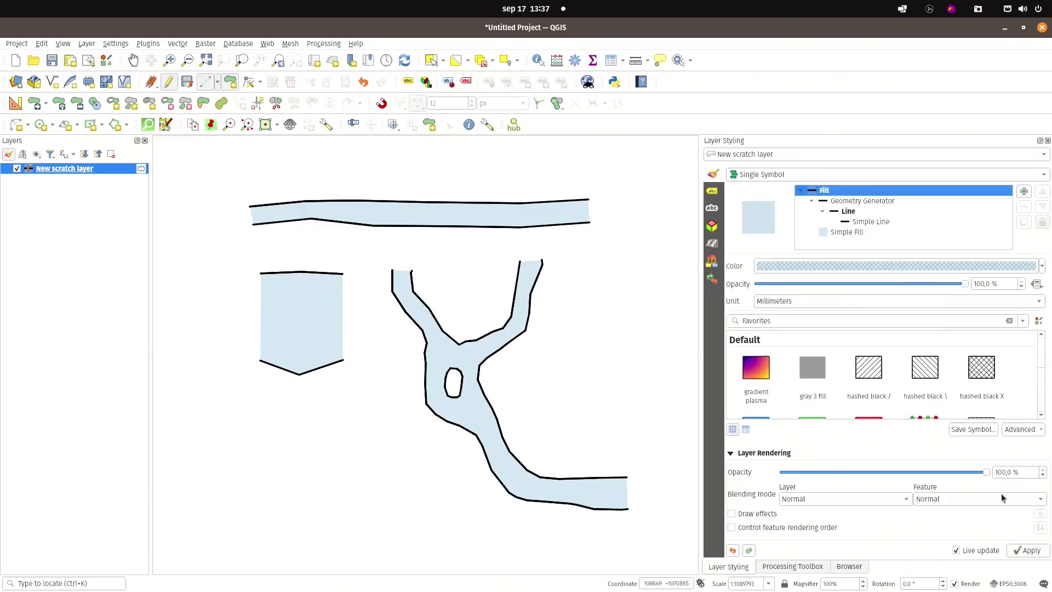
{"action": "left_click_drag", "start_coordinate": [986, 473], "coordinate": [901, 472]}
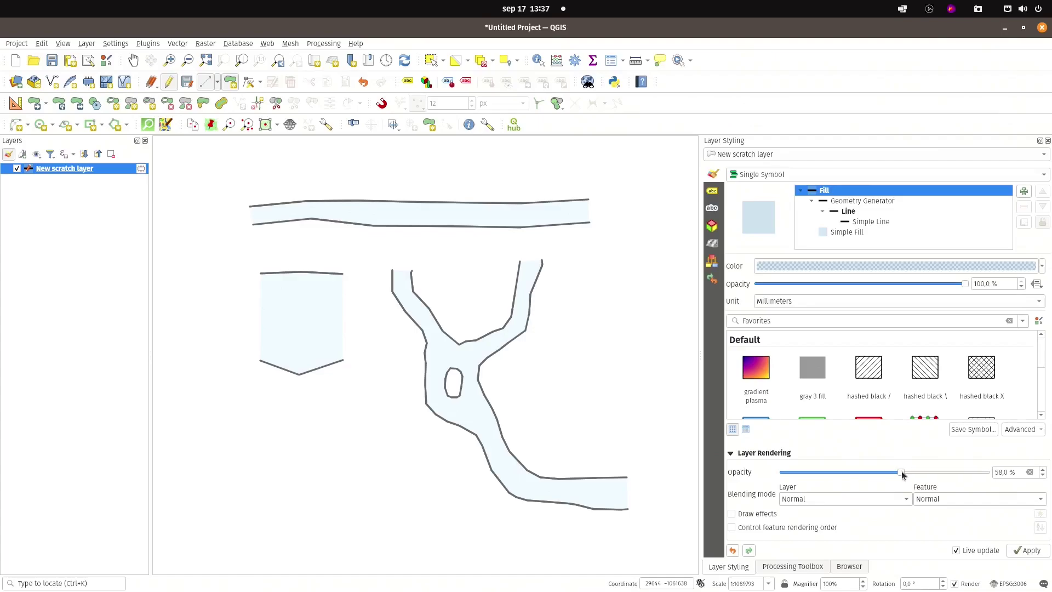
{"action": "left_click_drag", "start_coordinate": [848, 472], "coordinate": [1051, 472]}
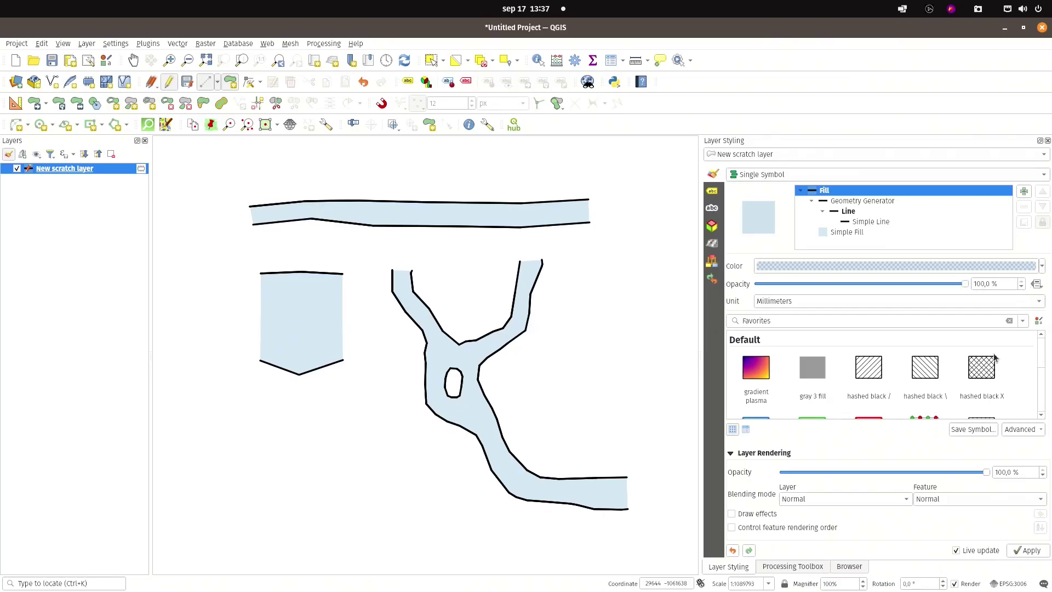
{"action": "left_click_drag", "start_coordinate": [965, 288], "coordinate": [986, 283]}
{"action": "left_click_drag", "start_coordinate": [411, 383], "coordinate": [397, 369]}
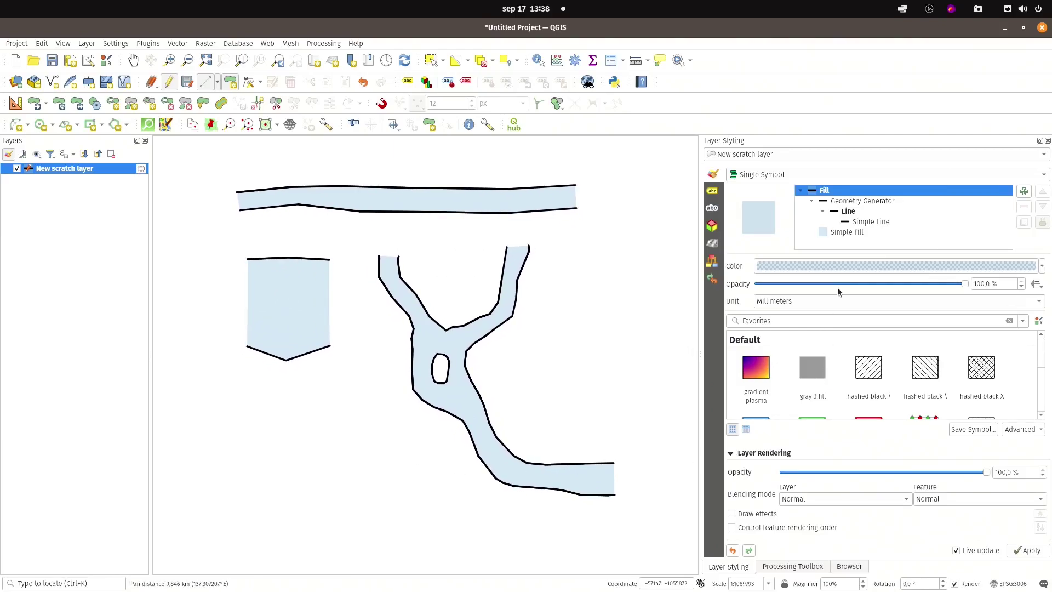
Step: Widen the Layer Styling dock to read the tolerance-40 outline expression, then restore the map width
{"action": "left_click", "coordinate": [873, 202]}
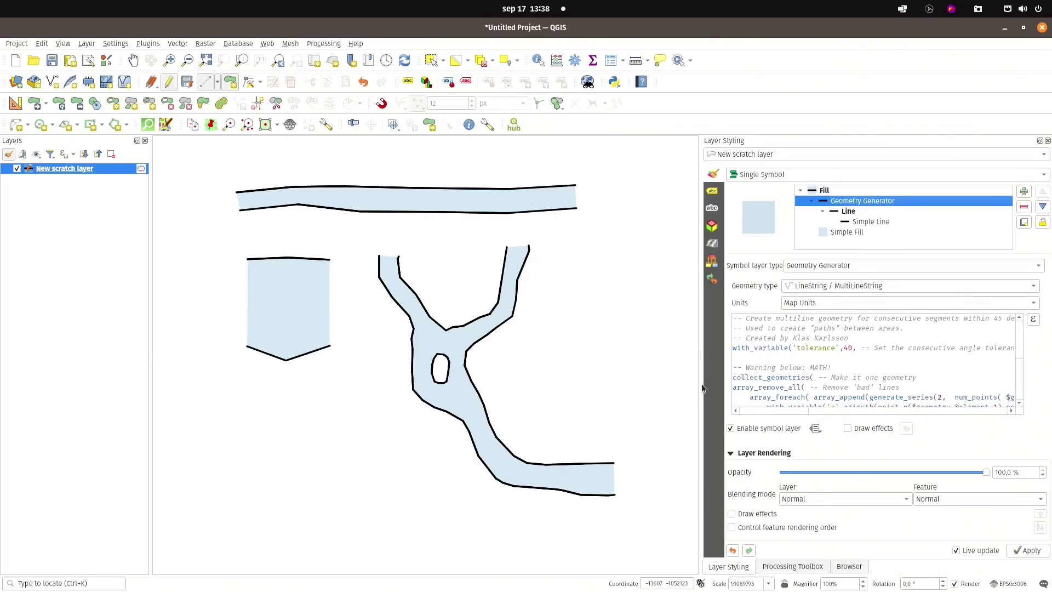
{"action": "left_click_drag", "start_coordinate": [700, 373], "coordinate": [406, 371]}
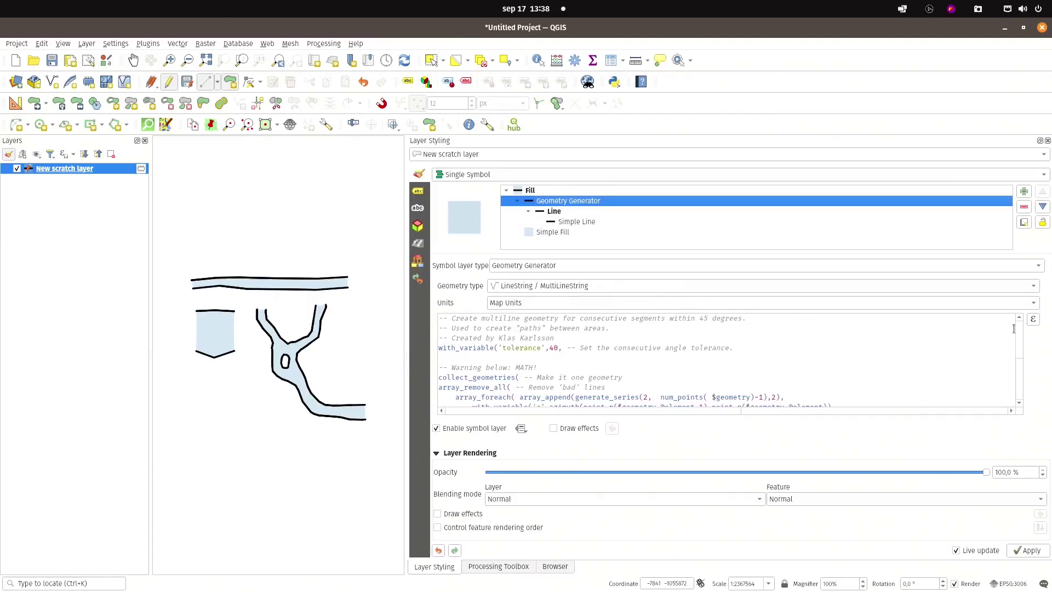
{"action": "mouse_move", "coordinate": [1018, 343]}
{"action": "left_mouse_down"}
{"action": "mouse_move", "coordinate": [1026, 400]}
{"action": "mouse_move", "coordinate": [1026, 328]}
{"action": "left_mouse_up"}
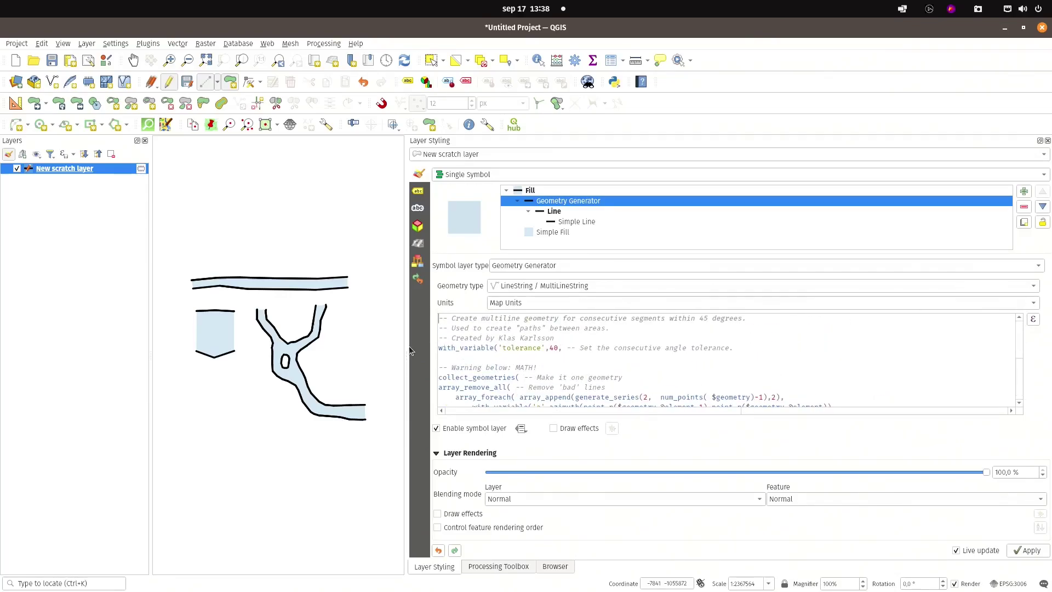
{"action": "left_click_drag", "start_coordinate": [405, 349], "coordinate": [672, 351]}
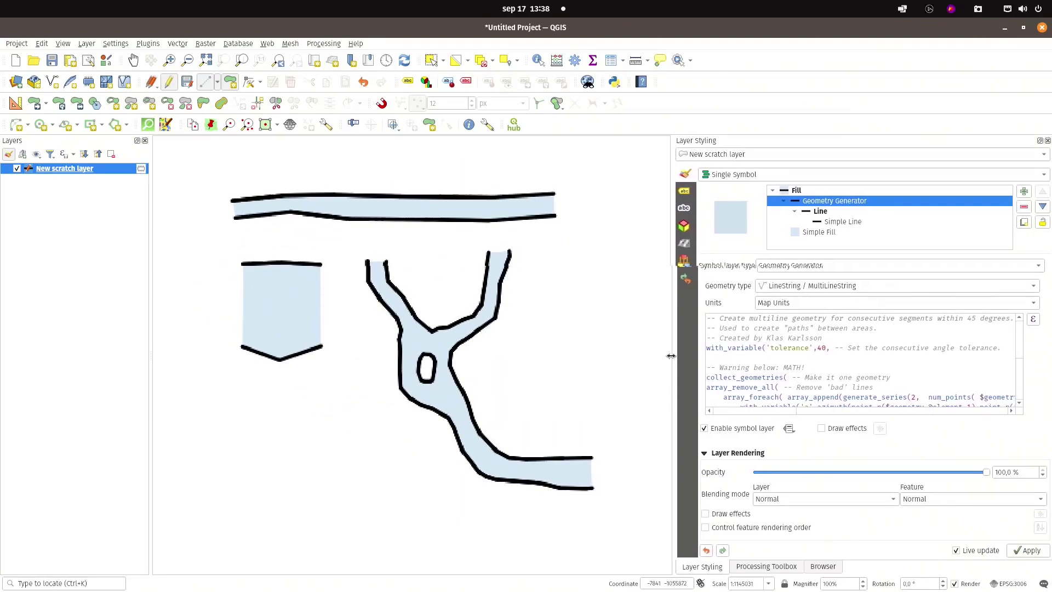
{"action": "mouse_move", "coordinate": [479, 369]}
{"action": "left_mouse_down"}
{"action": "mouse_move", "coordinate": [493, 369]}
{"action": "mouse_move", "coordinate": [481, 364]}
{"action": "left_mouse_up"}
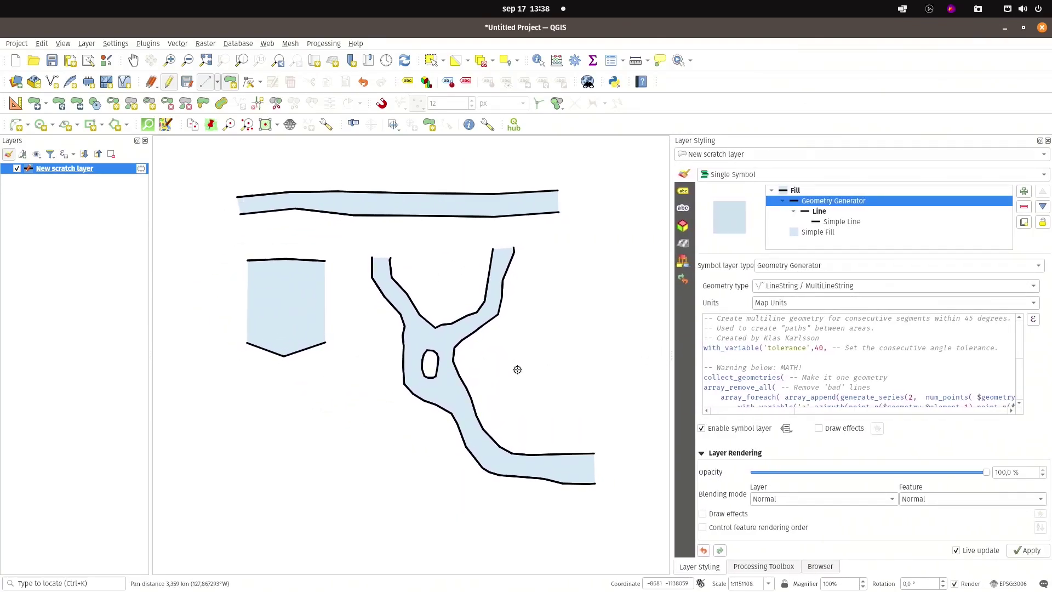